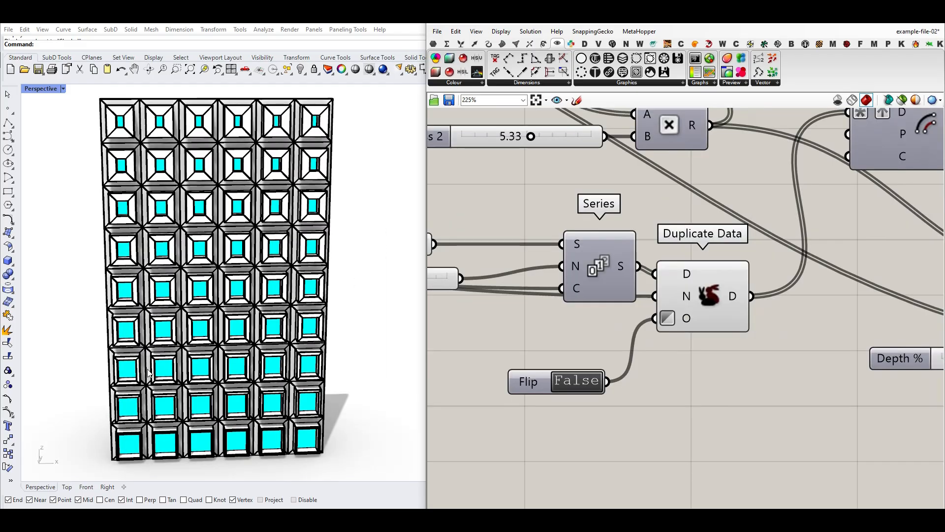
# - Switch the Flip toggle feeding Duplicate Data's O input to True in the example file
pyautogui.moveTo(158, 370); pyautogui.dragTo(152, 386, button='right')
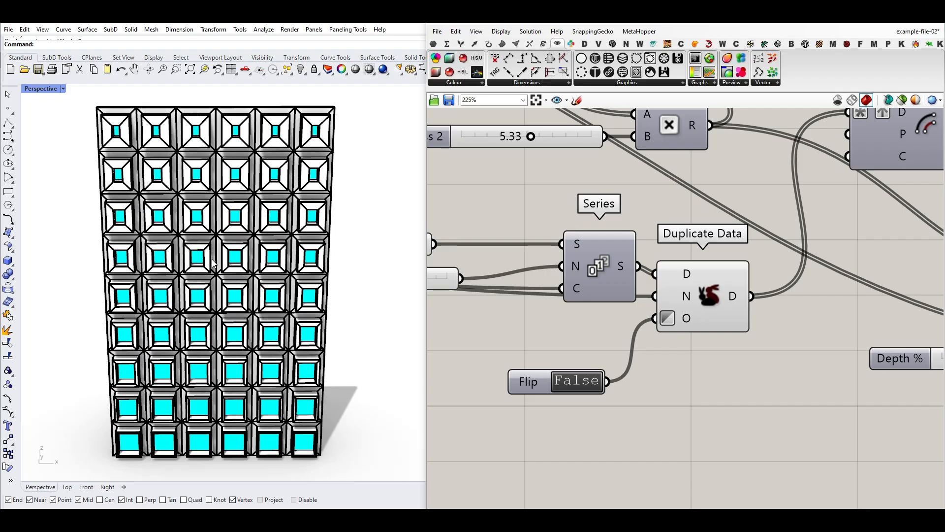
pyautogui.doubleClick(566, 383)
pyautogui.doubleClick(566, 383)
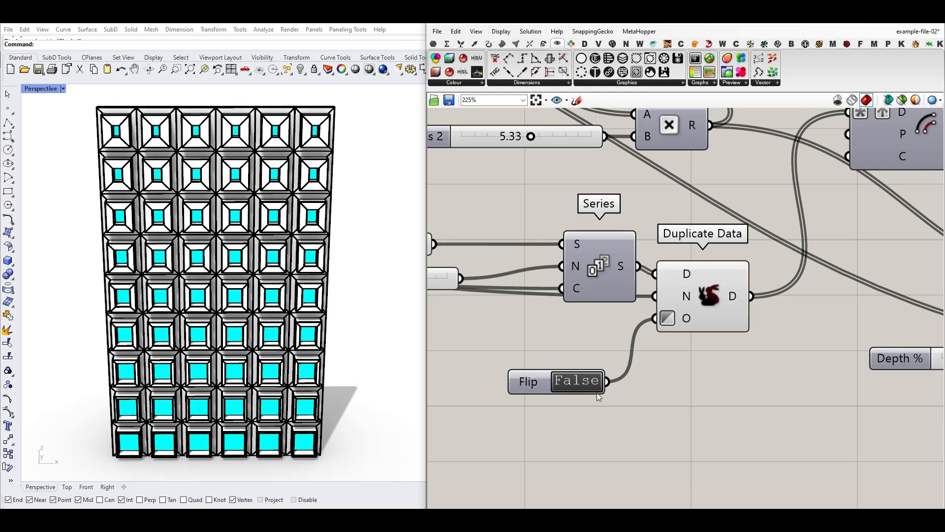
pyautogui.doubleClick(571, 390)
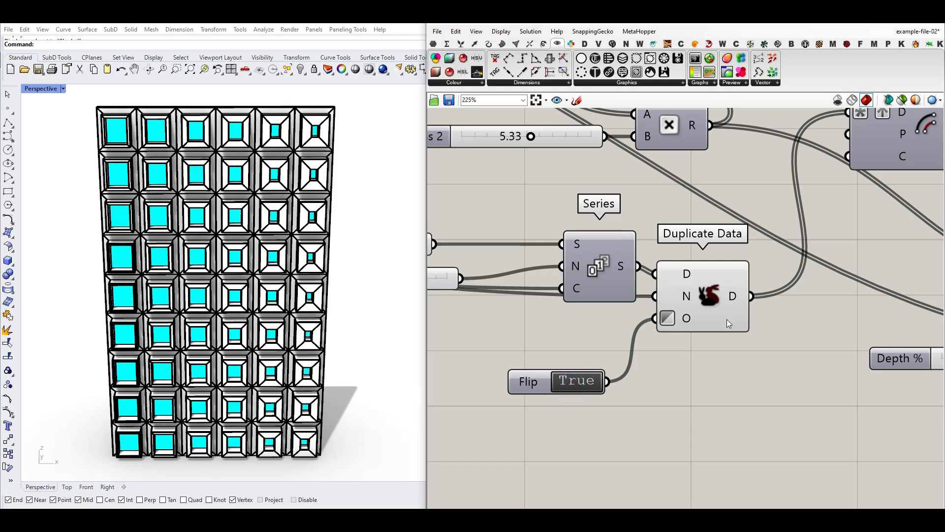
pyautogui.rightClick(733, 295)
pyautogui.click(752, 335)
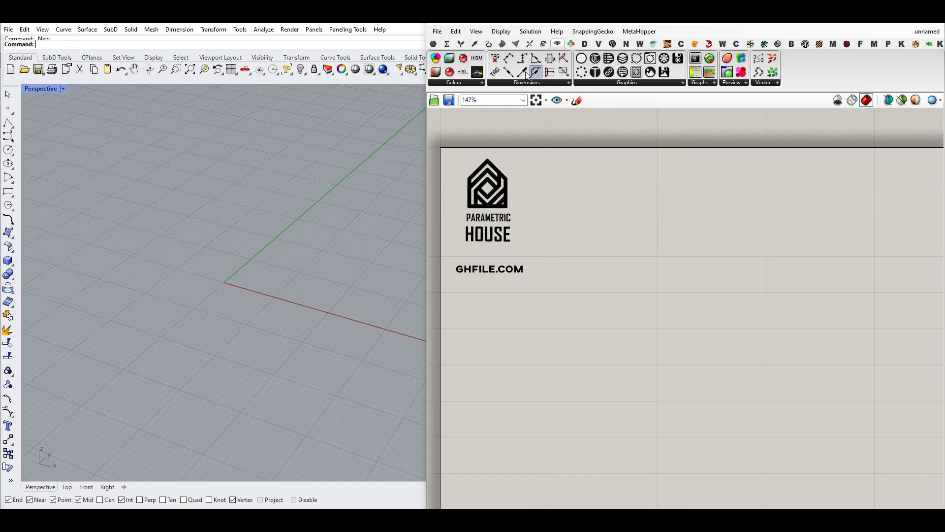
# - Add a Rectangular grid component to the blank Grasshopper canvas
pyautogui.click(475, 44)
pyautogui.click(483, 83)
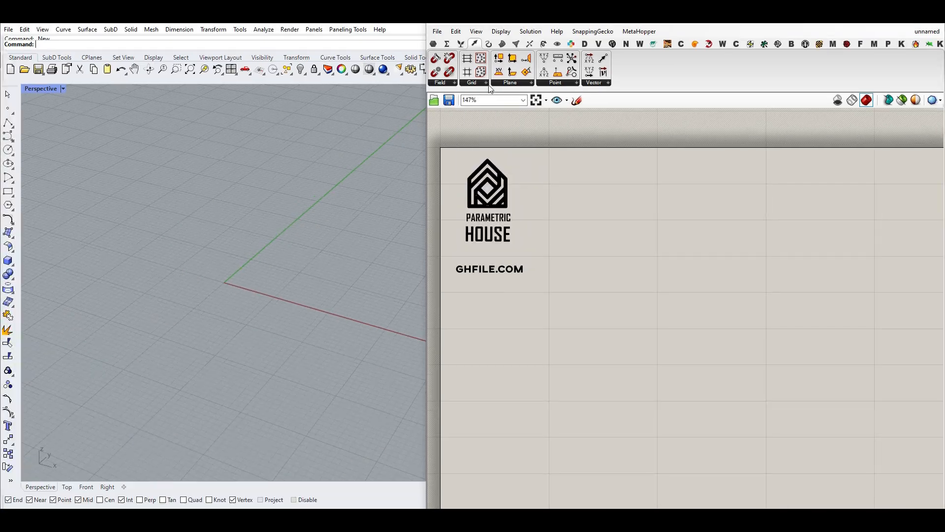
pyautogui.click(480, 83)
pyautogui.click(499, 191)
pyautogui.click(616, 329)
pyautogui.moveTo(618, 327); pyautogui.dragTo(661, 344)
pyautogui.click(618, 262)
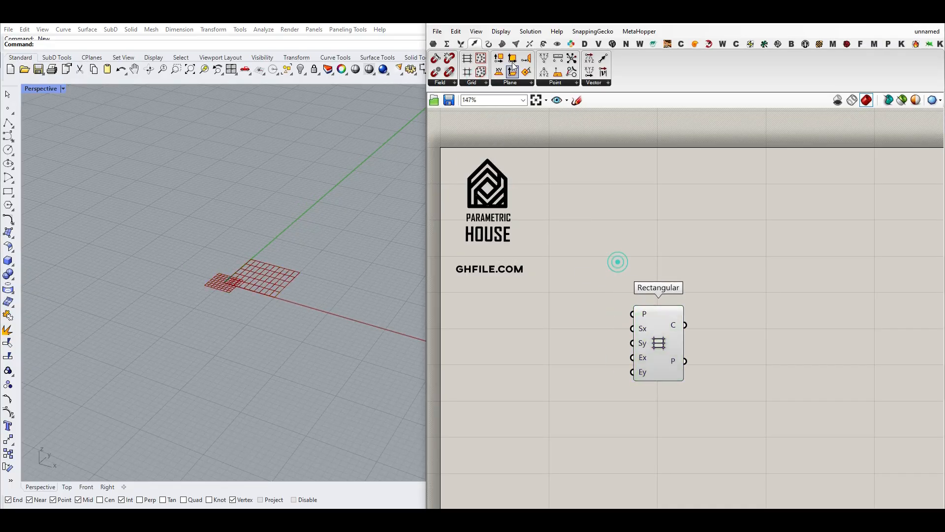
# - Show full names for the component inputs and outputs on the canvas
pyautogui.click(501, 31)
pyautogui.click(552, 68)
pyautogui.scroll(3, 735, 250)
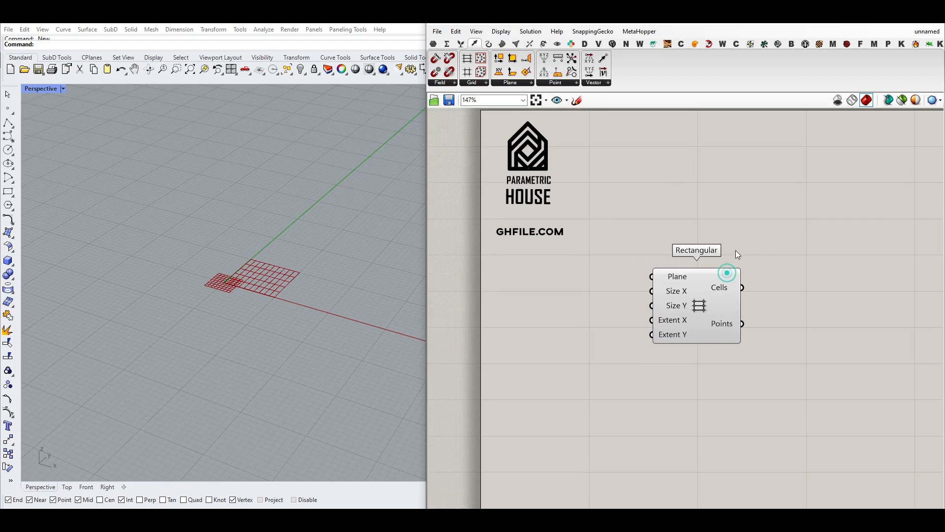
# - Add an XZ Plane component and connect its Plane output to the Rectangular grid's Plane input
pyautogui.doubleClick(553, 282)
pyautogui.write('xz')
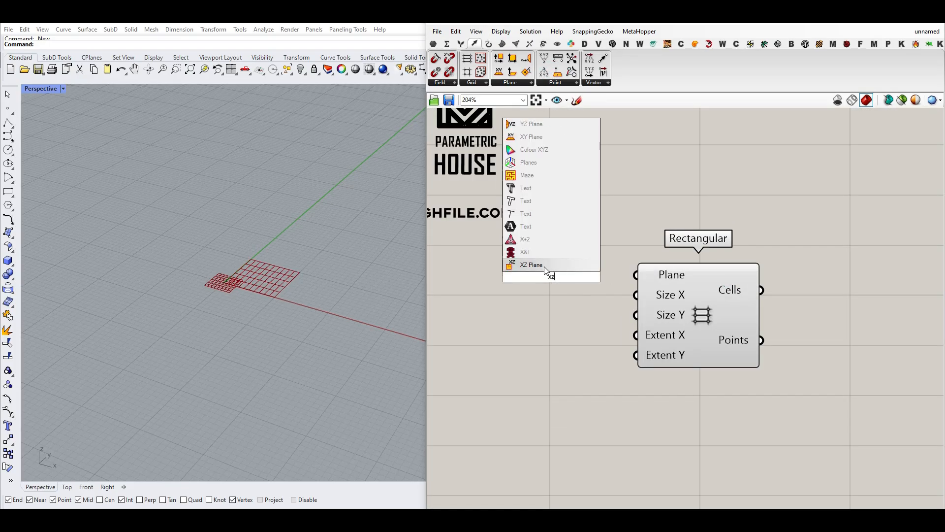
pyautogui.click(544, 266)
pyautogui.moveTo(607, 275); pyautogui.dragTo(636, 275)
pyautogui.moveTo(173, 300); pyautogui.dragTo(212, 281, button='right')
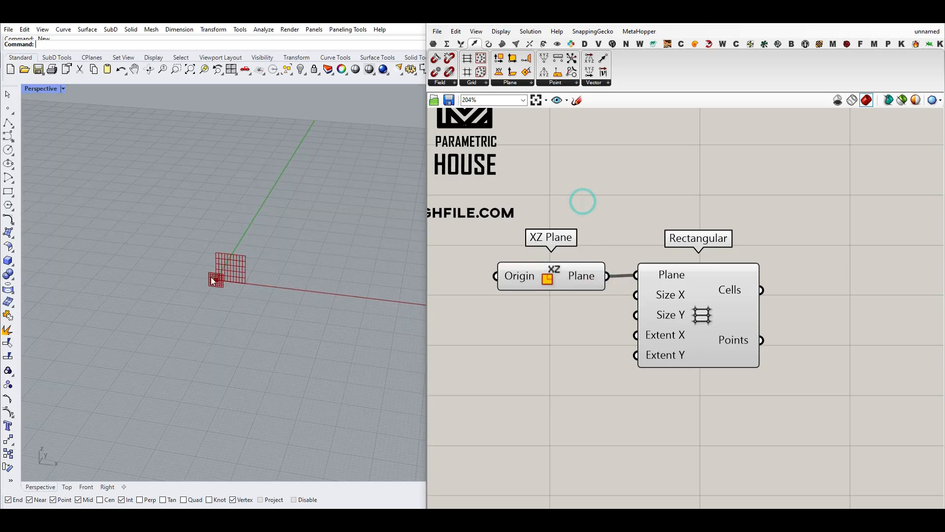
# - Extract the XZ Plane's Origin input into a separate point parameter and place it before the plane component
pyautogui.scroll(5, 172, 275)
pyautogui.moveTo(510, 298); pyautogui.dragTo(555, 319, button='right')
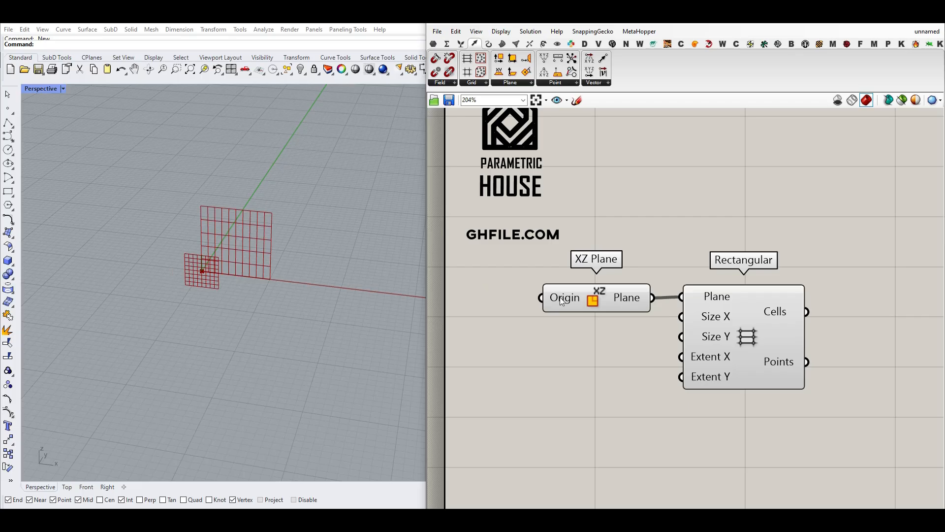
pyautogui.rightClick(562, 301)
pyautogui.click(611, 462)
pyautogui.moveTo(484, 327); pyautogui.dragTo(489, 341, button='right')
pyautogui.moveTo(462, 314); pyautogui.dragTo(511, 313)
# - Move the origin point away from the world origin in the Perspective viewport
pyautogui.scroll(-6, 144, 327)
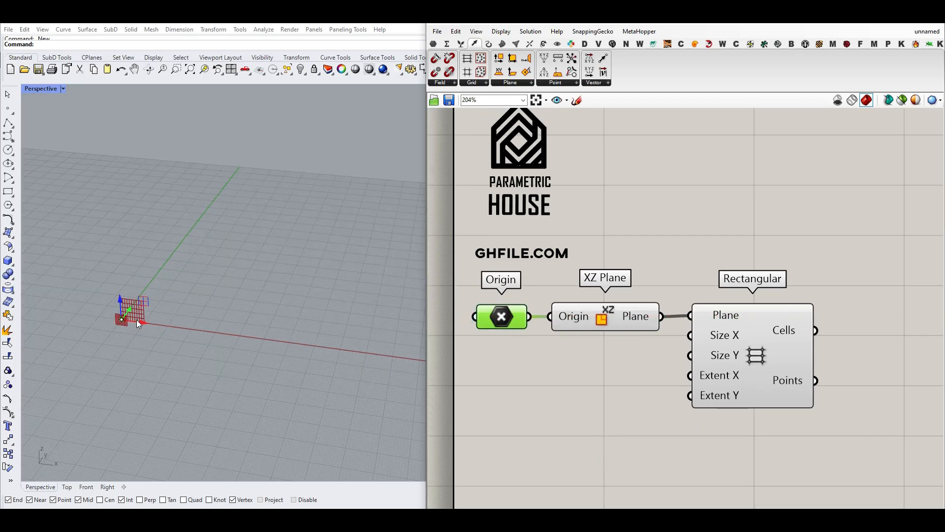
pyautogui.moveTo(137, 320); pyautogui.dragTo(161, 317)
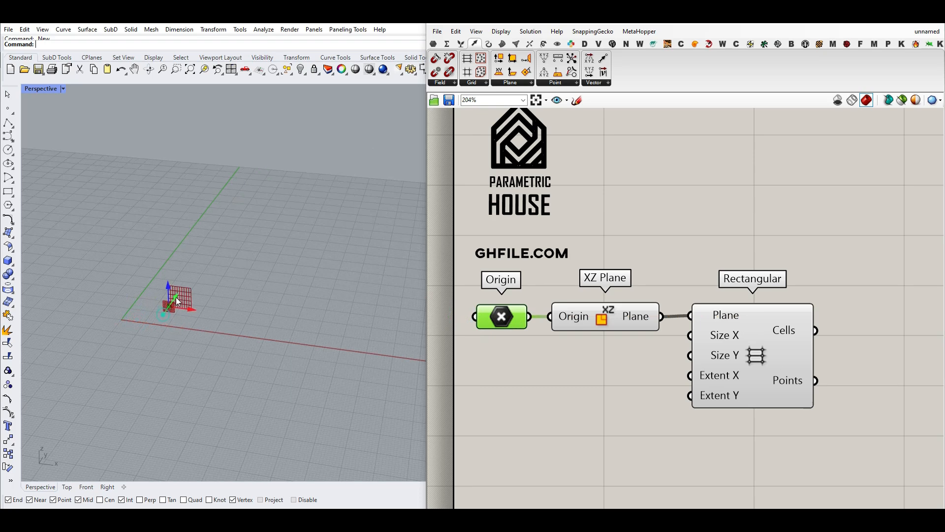
pyautogui.scroll(3, 191, 293)
# - Add a number slider with the value 12.55, connect it to the Rectangular grid's Size X, and name it Length
pyautogui.moveTo(702, 347); pyautogui.dragTo(722, 348)
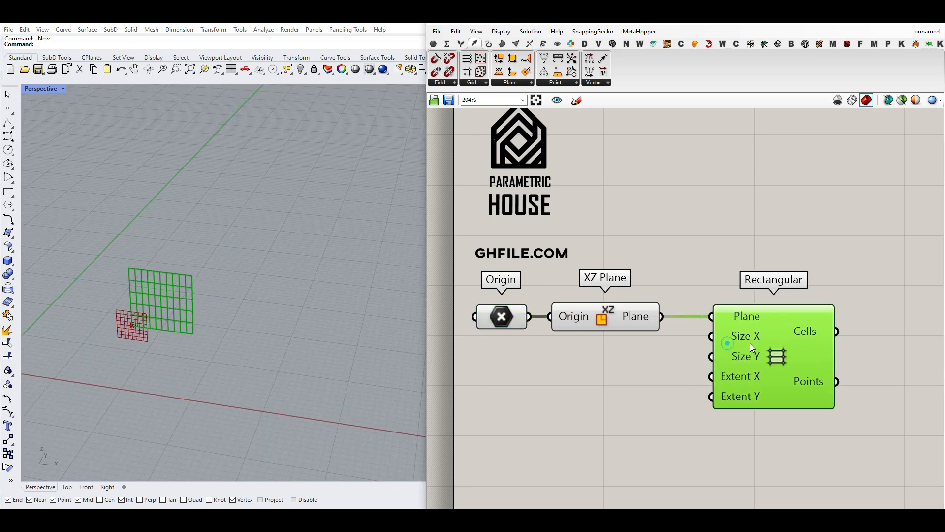
pyautogui.doubleClick(572, 355)
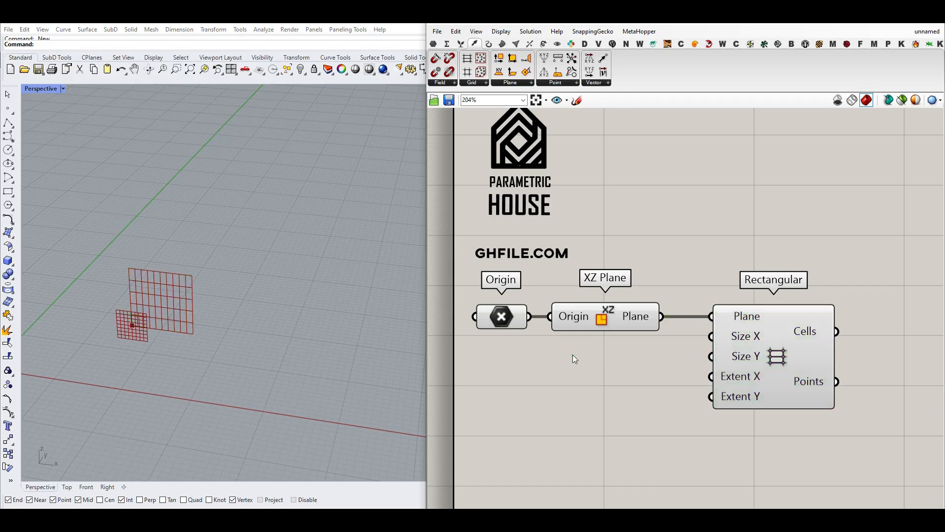
pyautogui.write('12.55')
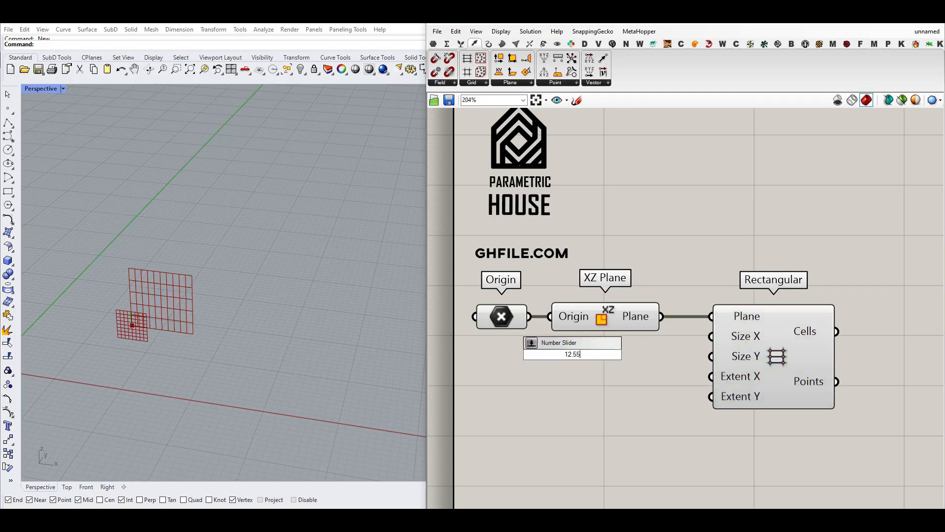
pyautogui.press('Return')
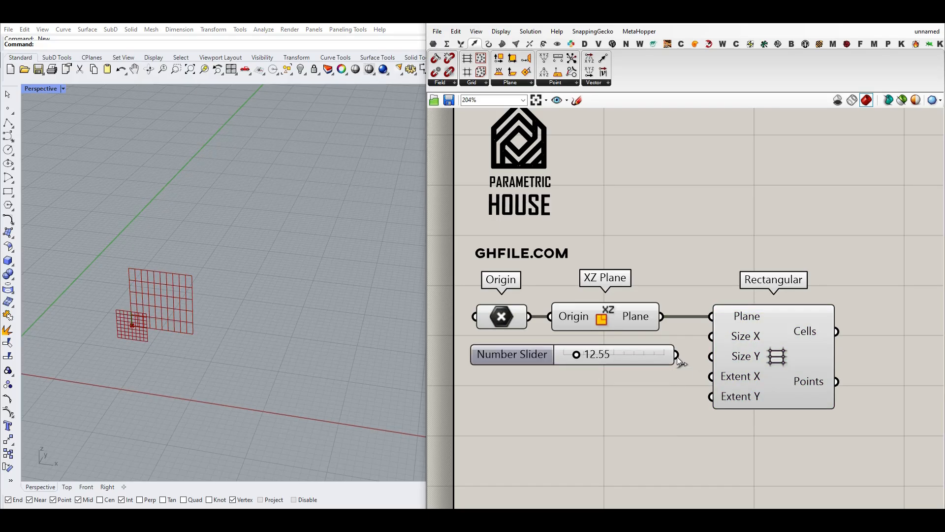
pyautogui.moveTo(689, 335); pyautogui.dragTo(698, 338)
pyautogui.rightClick(646, 357)
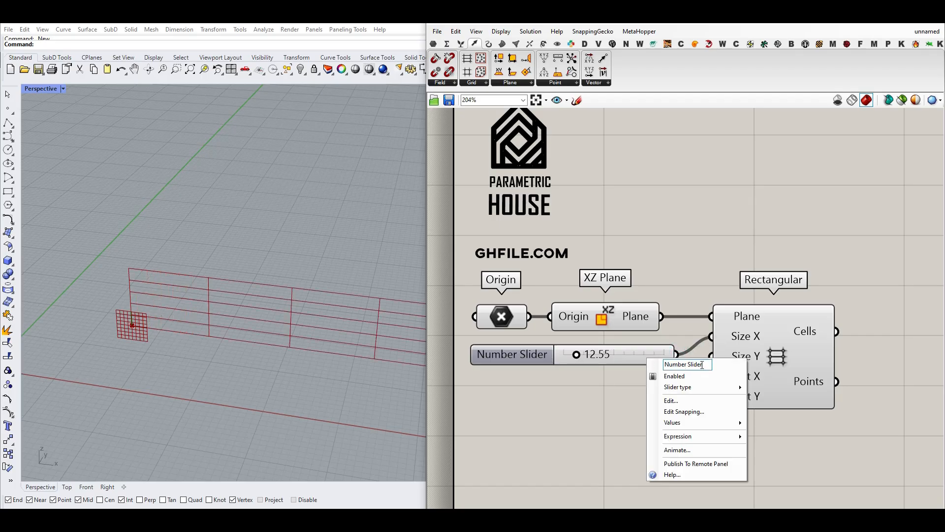
pyautogui.write('Lenght')
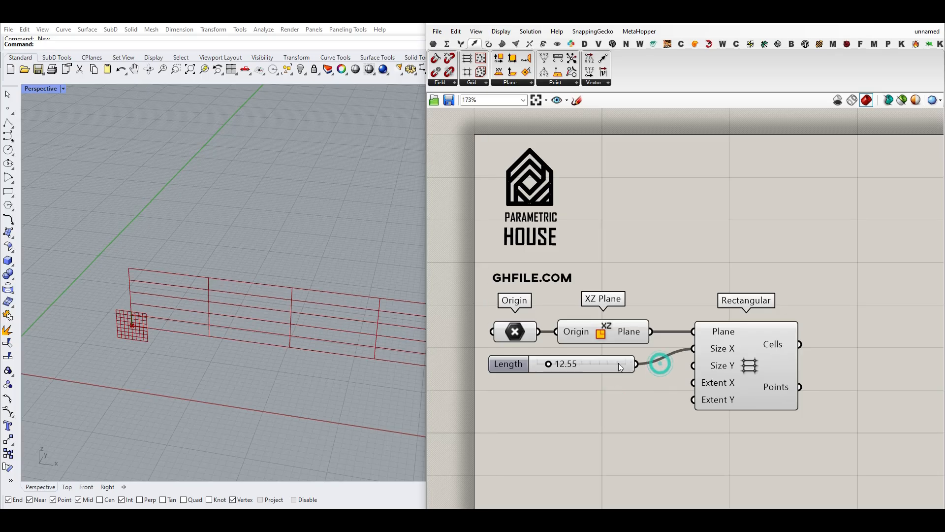
pyautogui.click(618, 363)
# - Add a Width slider connected to Size Y, and set Length to 15.88 and Width to 30.05
pyautogui.keyDown('alt'); pyautogui.moveTo(618, 372); pyautogui.dragTo(689, 364); pyautogui.keyUp('alt')
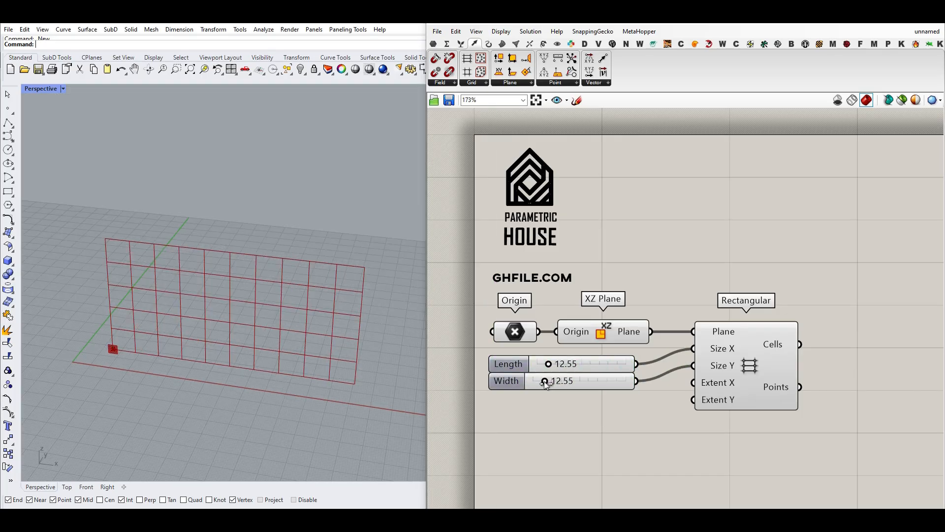
pyautogui.moveTo(544, 381)
pyautogui.mouseDown()
pyautogui.moveTo(560, 383)
pyautogui.moveTo(550, 364)
pyautogui.mouseUp()
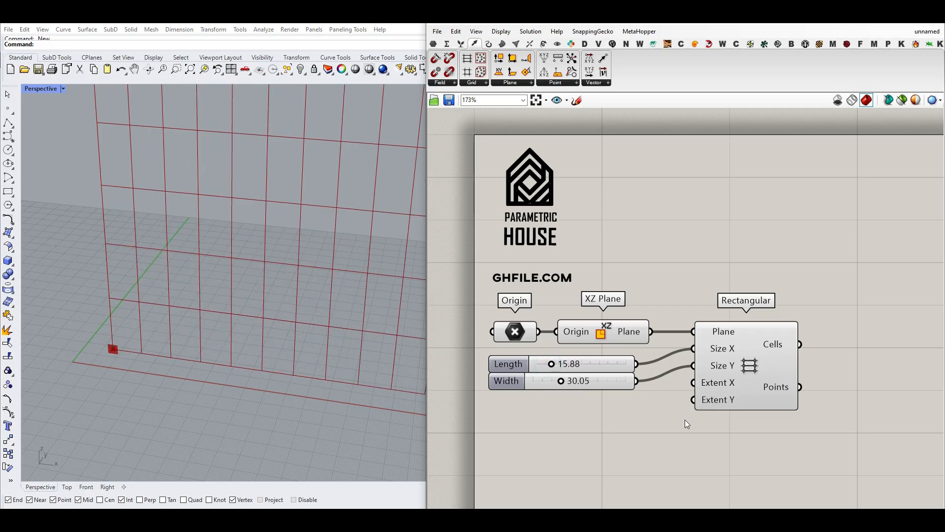
# - Add an integer slider named X, ranging from 3 to 12 with value 6, and connect it to Extent X
pyautogui.scroll(3, 687, 424)
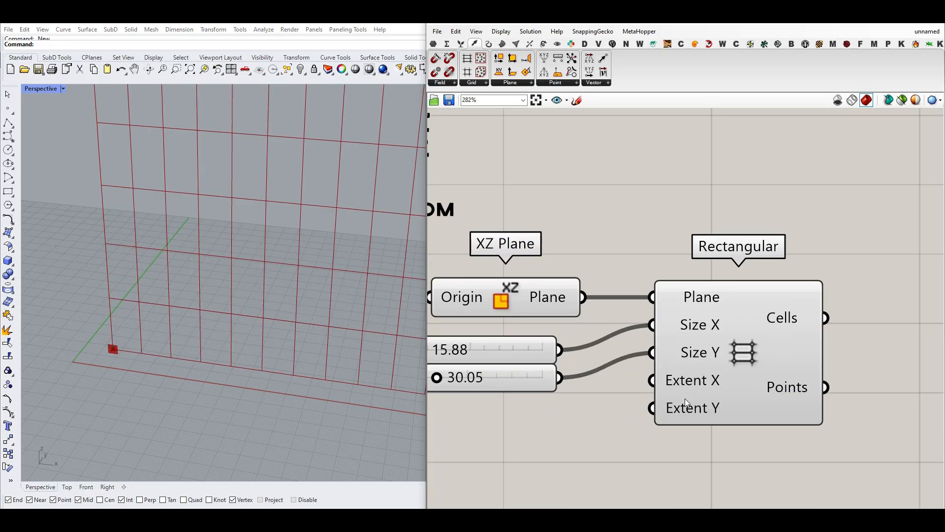
pyautogui.doubleClick(455, 408)
pyautogui.write('3..12')
pyautogui.press('Return')
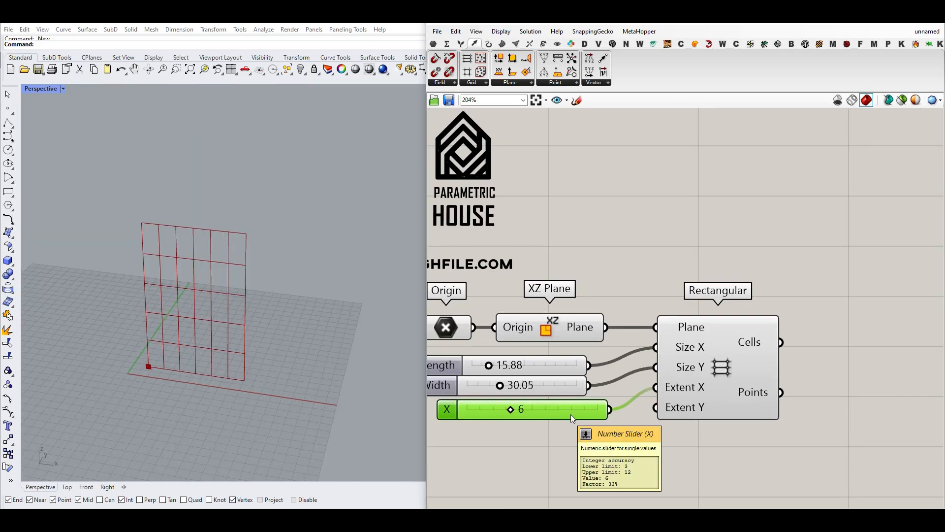
# - Duplicate the X slider, rename the copy Y, and connect it to the grid's Extent Y
pyautogui.keyDown('alt'); pyautogui.moveTo(567, 419); pyautogui.dragTo(562, 428); pyautogui.keyUp('alt')
pyautogui.rightClick(561, 427)
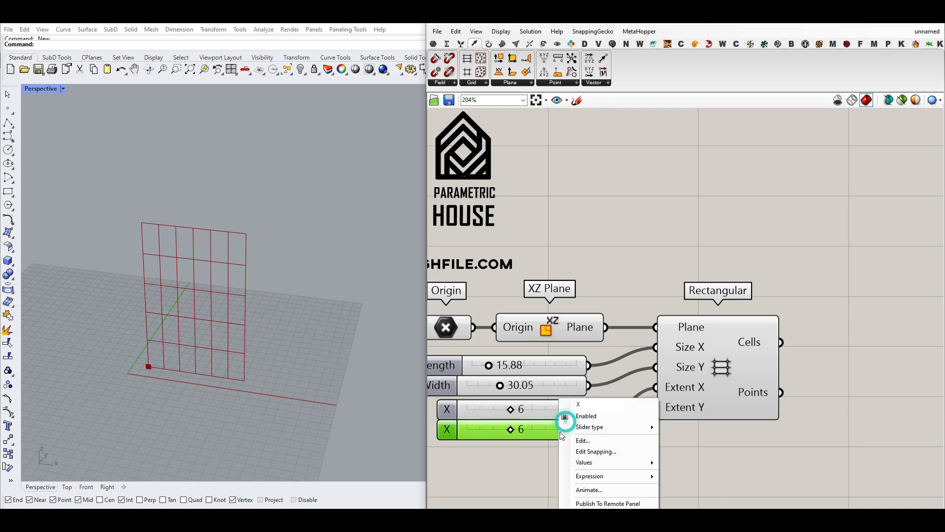
pyautogui.doubleClick(595, 404)
pyautogui.write('Y')
pyautogui.click(615, 322)
pyautogui.moveTo(656, 407); pyautogui.dragTo(611, 430)
# - Set the X slider to 8 and the Y slider to 7
pyautogui.moveTo(513, 412); pyautogui.dragTo(524, 429)
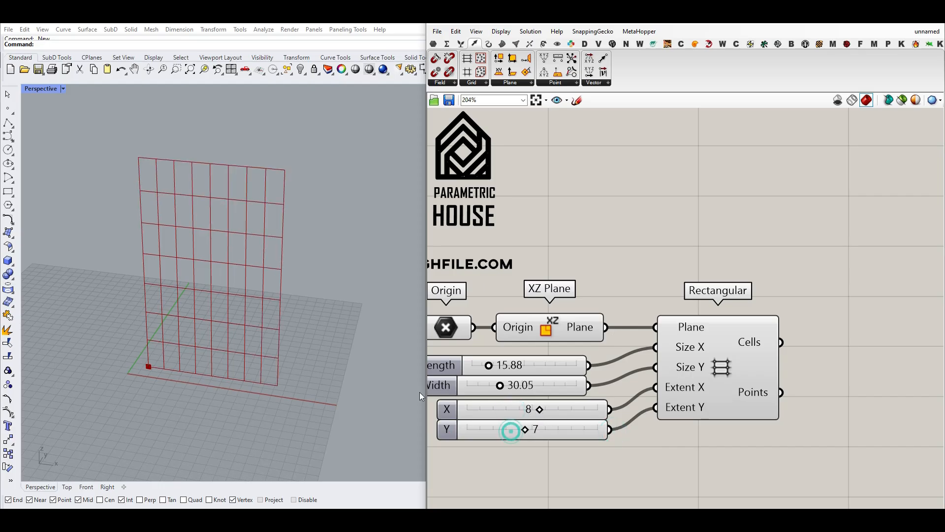
pyautogui.scroll(5, 246, 358)
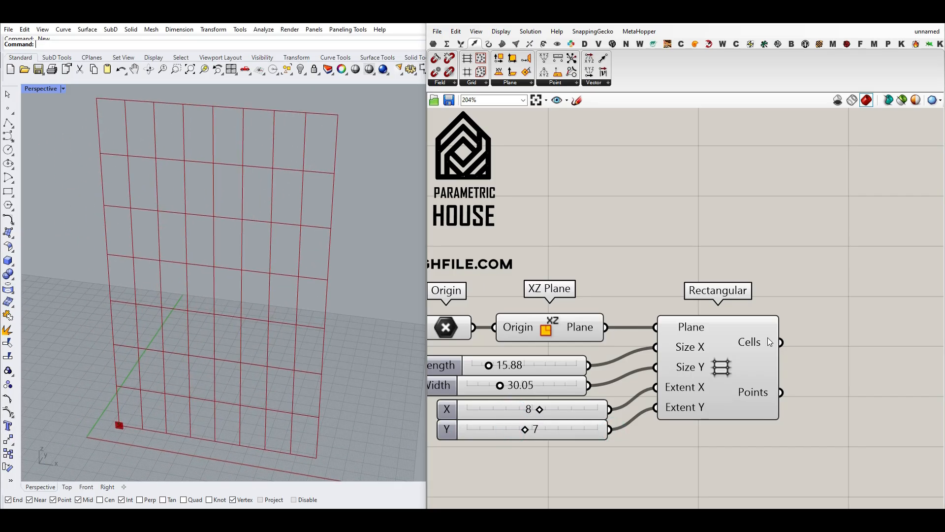
# - Add a Curve parameter and connect the Rectangular grid's Cells output to it
pyautogui.moveTo(762, 338)
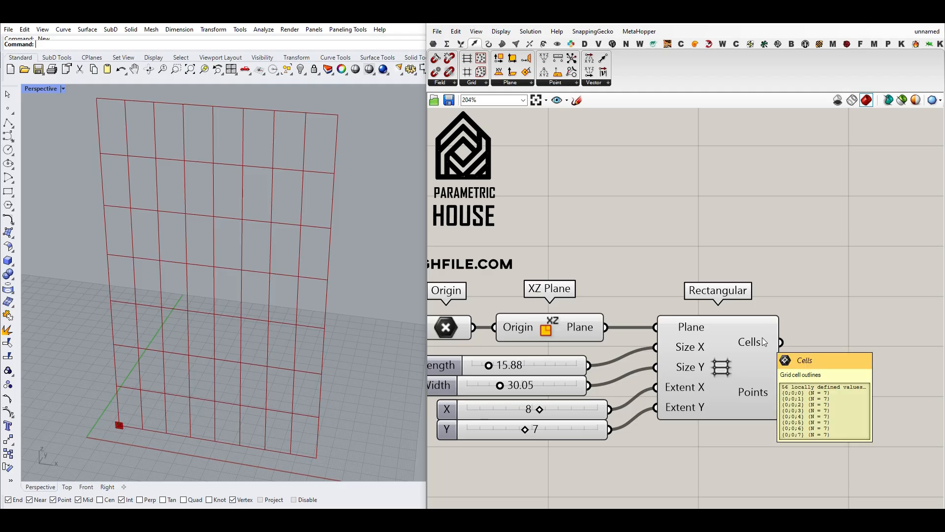
pyautogui.click(434, 44)
pyautogui.click(478, 58)
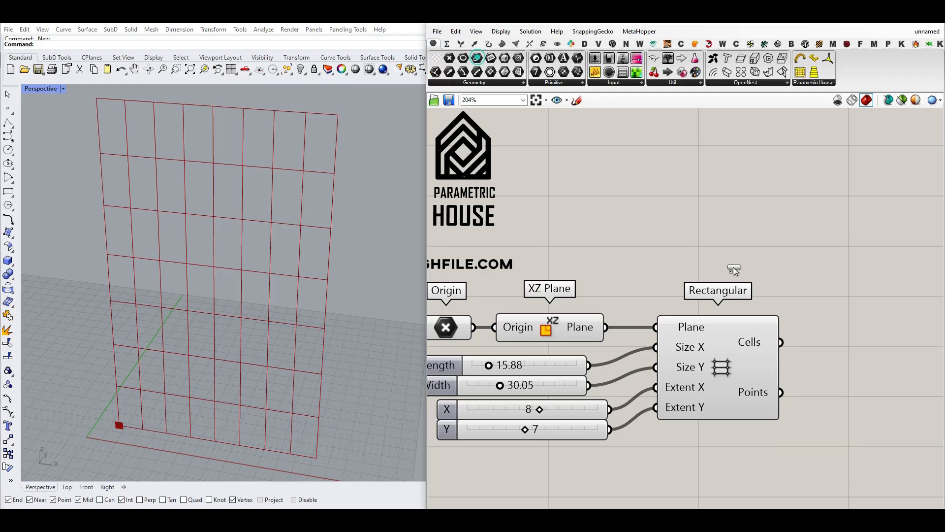
pyautogui.click(821, 316)
pyautogui.moveTo(781, 341); pyautogui.dragTo(794, 316)
pyautogui.moveTo(825, 319); pyautogui.dragTo(728, 304, button='right')
pyautogui.moveTo(727, 304); pyautogui.dragTo(773, 321)
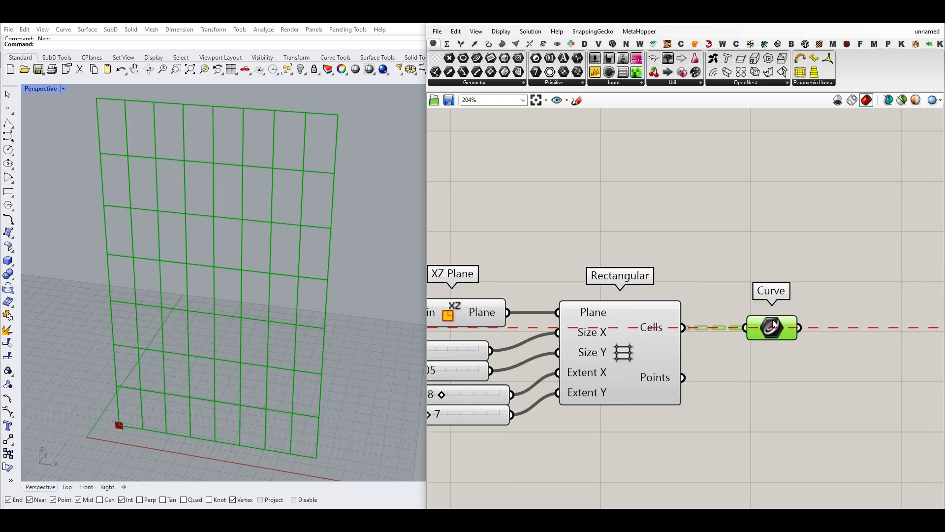
pyautogui.click(475, 44)
pyautogui.click(472, 82)
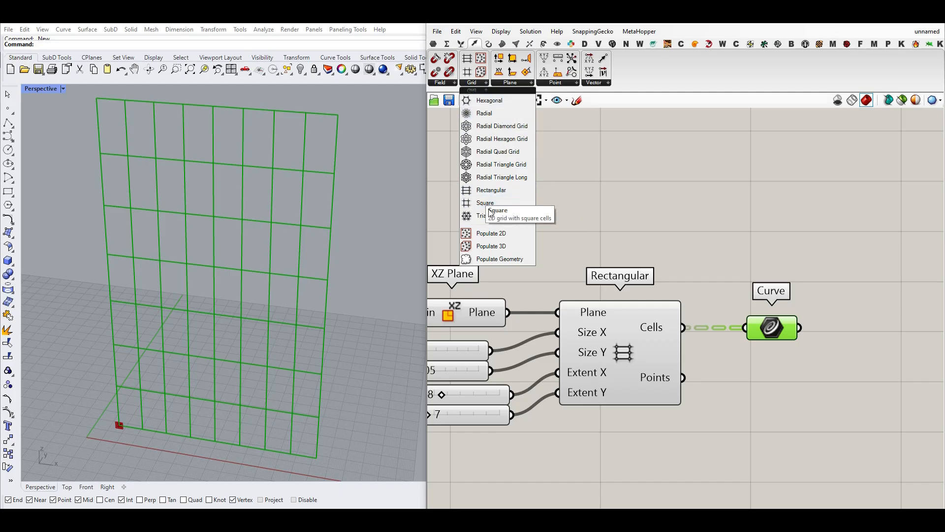
pyautogui.moveTo(658, 332)
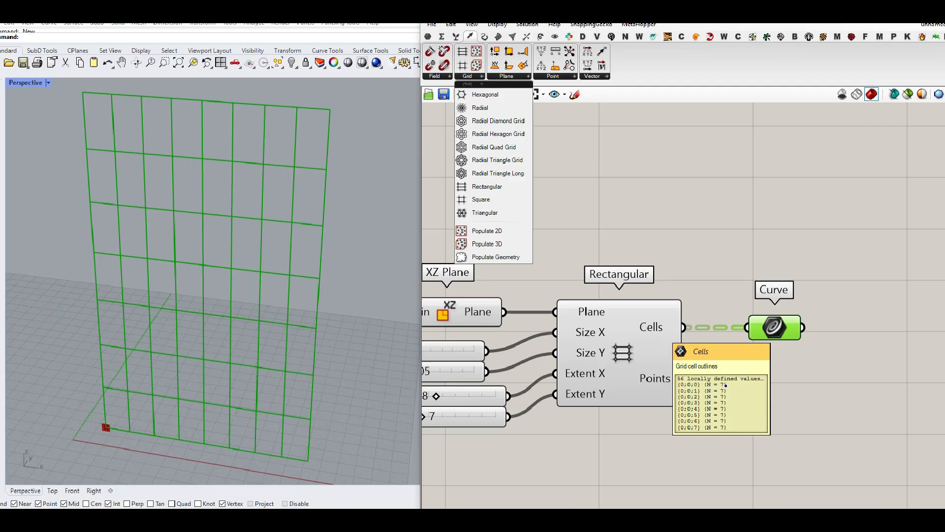
pyautogui.moveTo(457, 400); pyautogui.dragTo(536, 377, button='right')
pyautogui.scroll(2, 536, 377)
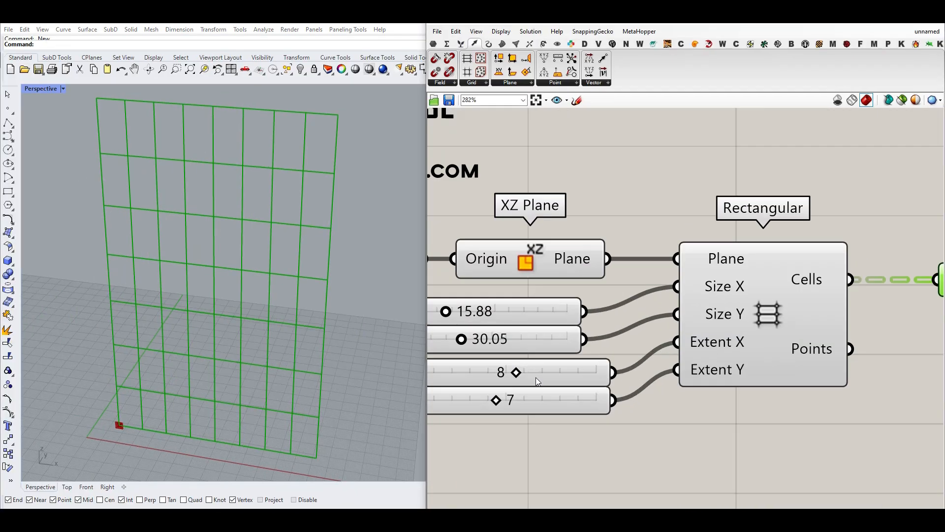
# - Flatten the Rectangular grid's Cells output and select the connected Curve parameter
pyautogui.moveTo(805, 280); pyautogui.dragTo(630, 283, button='right')
pyautogui.rightClick(629, 281)
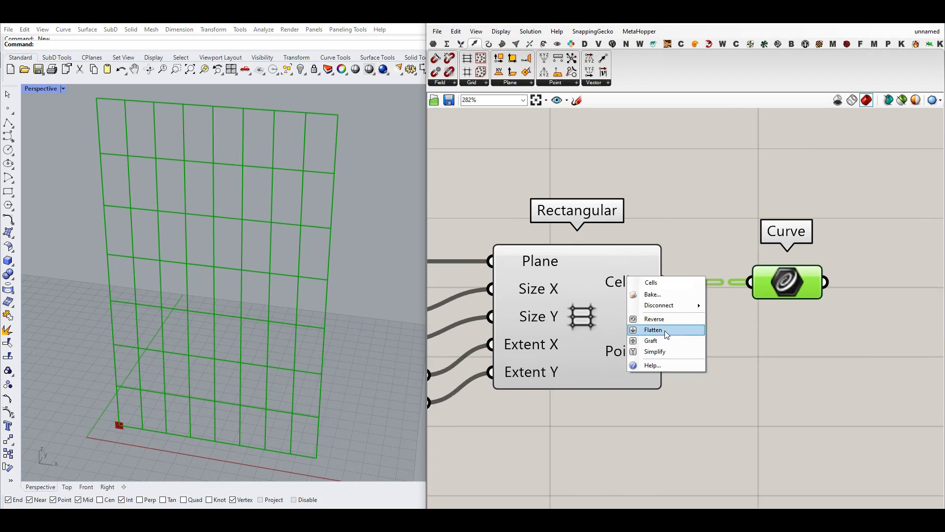
pyautogui.click(665, 329)
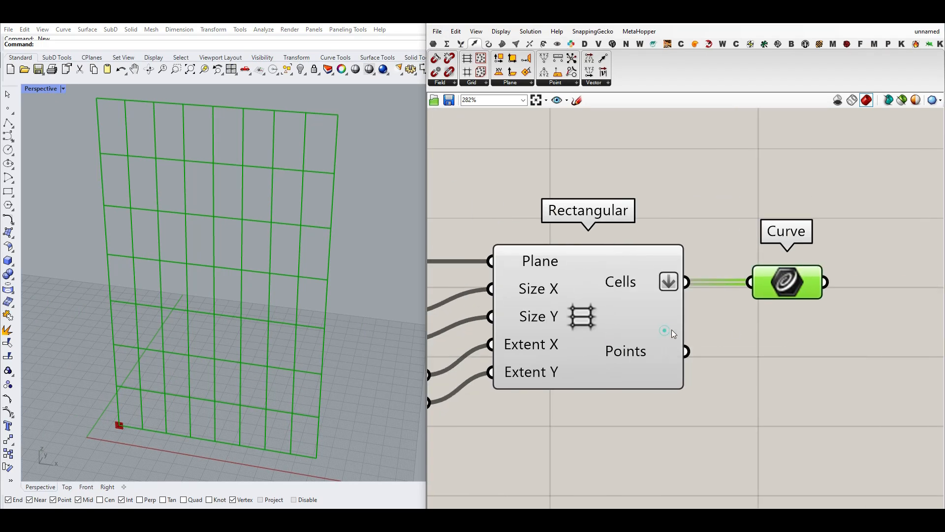
pyautogui.click(779, 285)
pyautogui.moveTo(804, 289); pyautogui.dragTo(696, 305, button='right')
pyautogui.moveTo(696, 304)
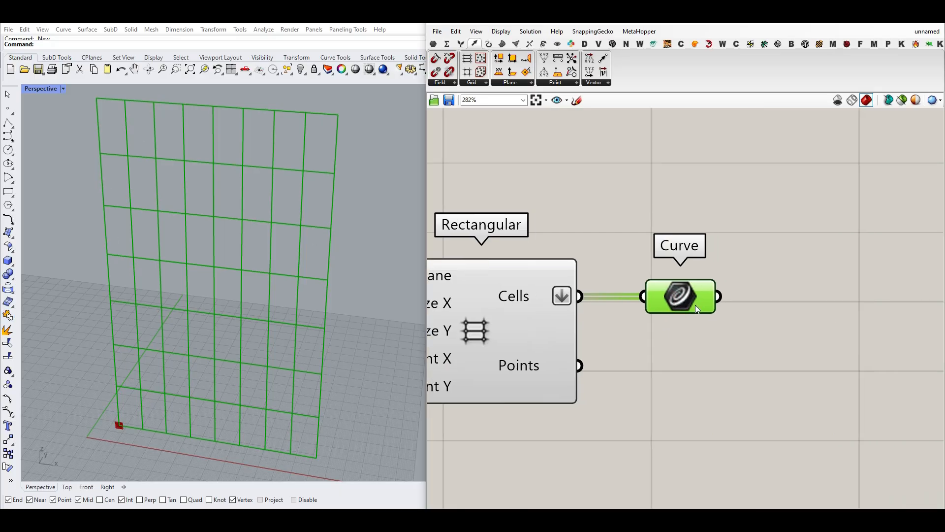
# - Shift the Curve parameter slightly away from the Rectangular grid and set the Length slider to 17.25
pyautogui.moveTo(693, 302); pyautogui.dragTo(703, 304)
pyautogui.click(660, 441)
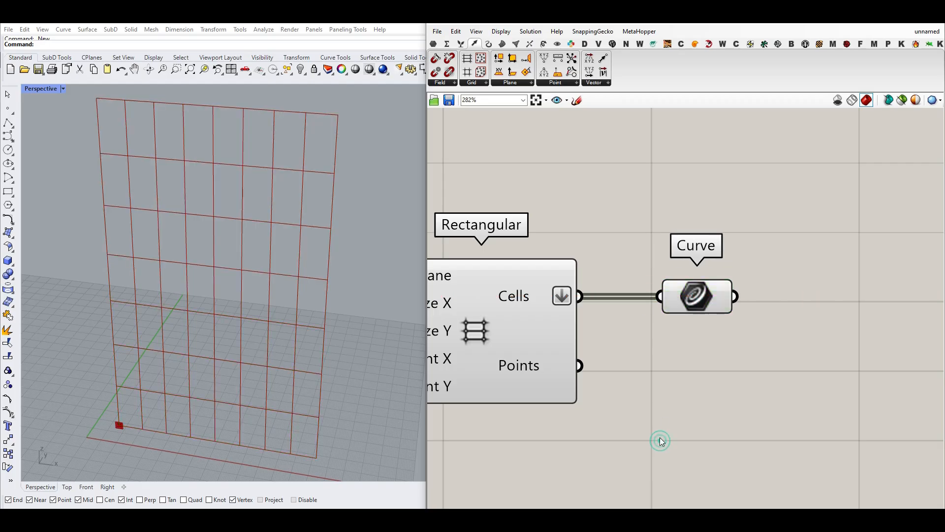
pyautogui.scroll(-3, 593, 380)
pyautogui.moveTo(593, 378); pyautogui.dragTo(758, 346, button='right')
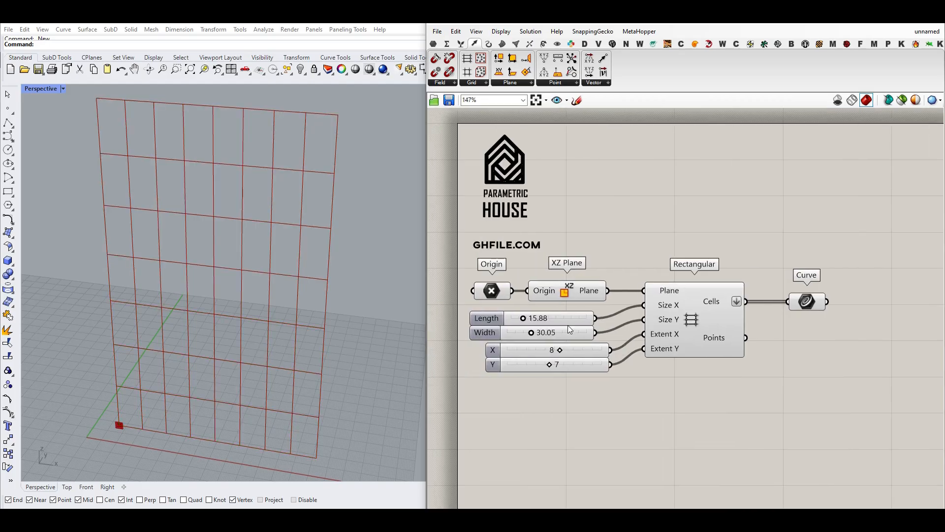
pyautogui.scroll(3, 535, 313)
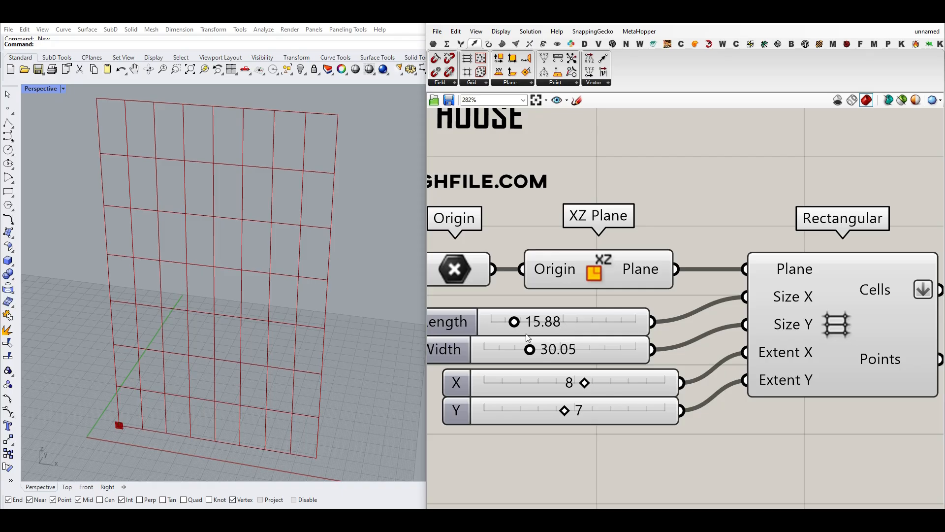
pyautogui.moveTo(510, 333); pyautogui.dragTo(512, 333)
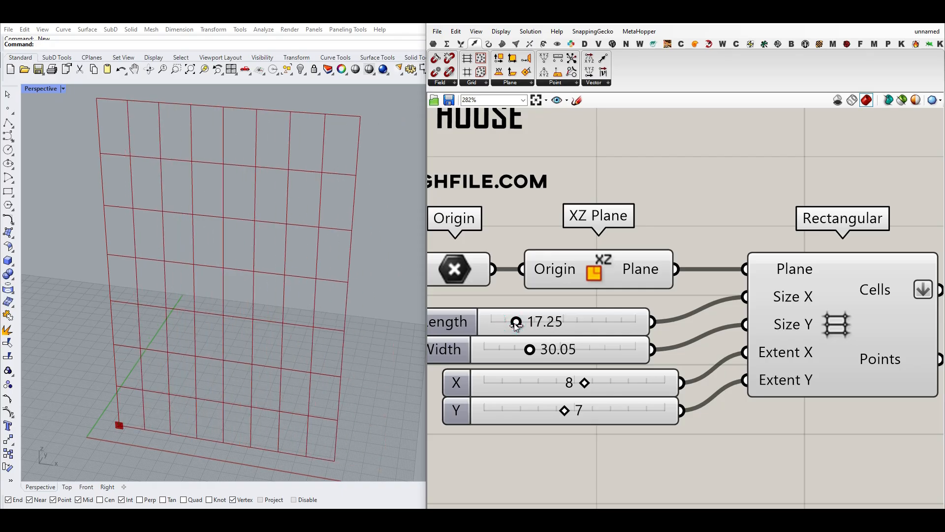
# - Add a Bounding Box component beside the Curve parameter and connect the curves to its Content input
pyautogui.scroll(-2, 518, 315)
pyautogui.scroll(-3, 516, 311)
pyautogui.moveTo(764, 314); pyautogui.dragTo(572, 347, button='right')
pyautogui.scroll(4, 550, 330)
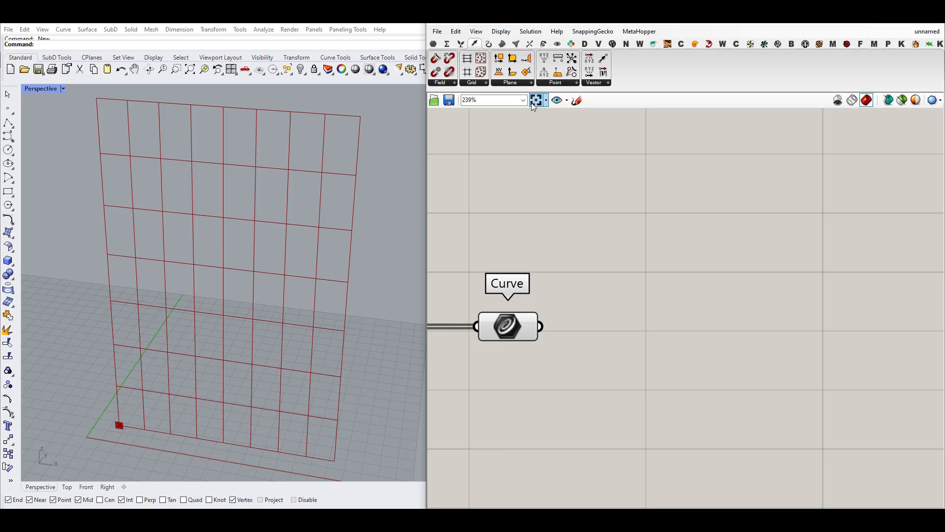
pyautogui.click(502, 44)
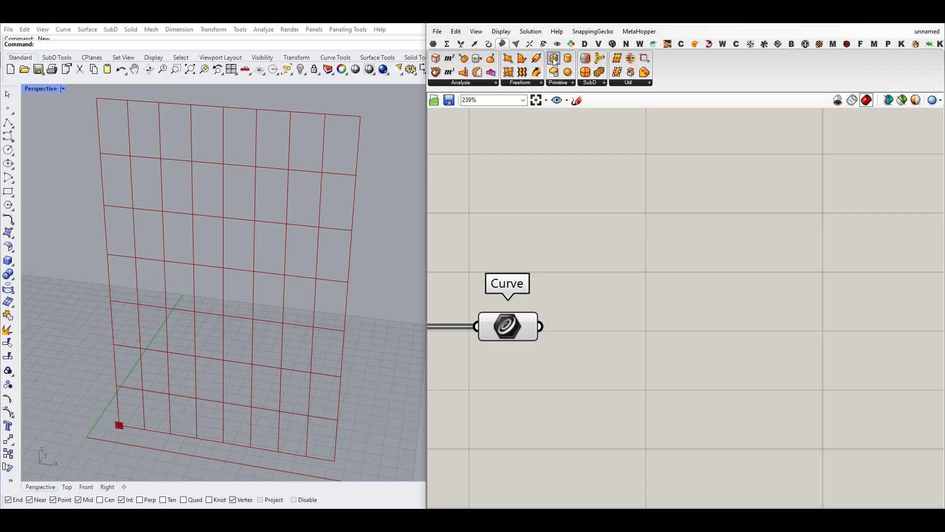
pyautogui.moveTo(554, 60); pyautogui.dragTo(606, 426)
pyautogui.moveTo(574, 407); pyautogui.dragTo(582, 352, button='right')
pyautogui.moveTo(548, 272); pyautogui.dragTo(637, 277)
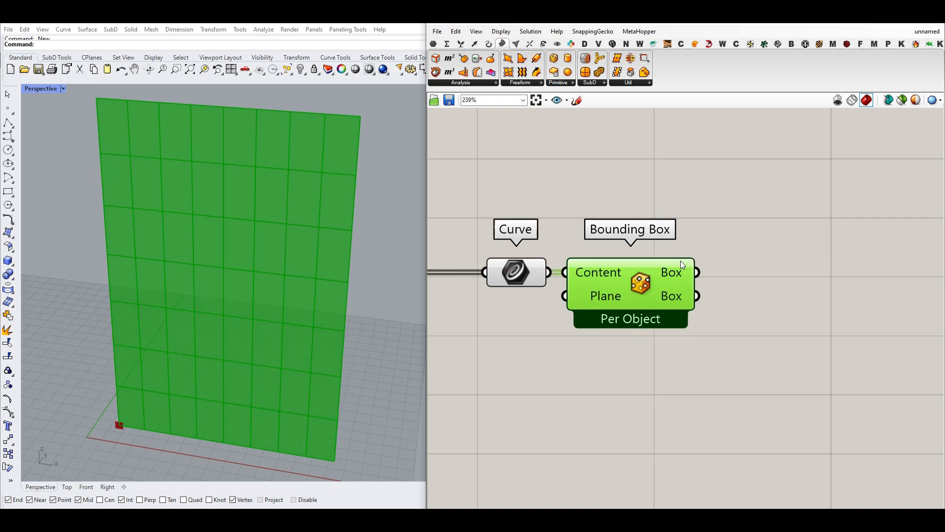
# - Switch the Bounding Box component to Union Box mode
pyautogui.rightClick(642, 276)
pyautogui.click(675, 331)
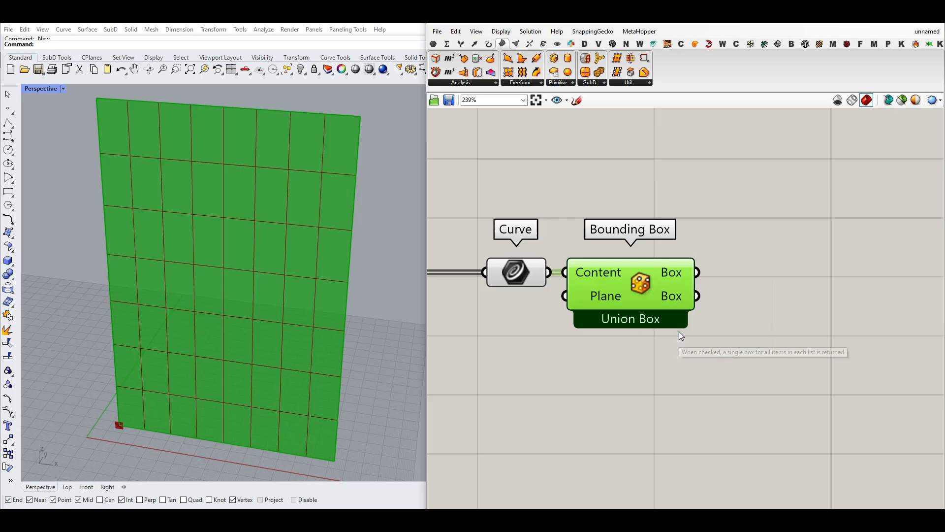
pyautogui.moveTo(676, 275)
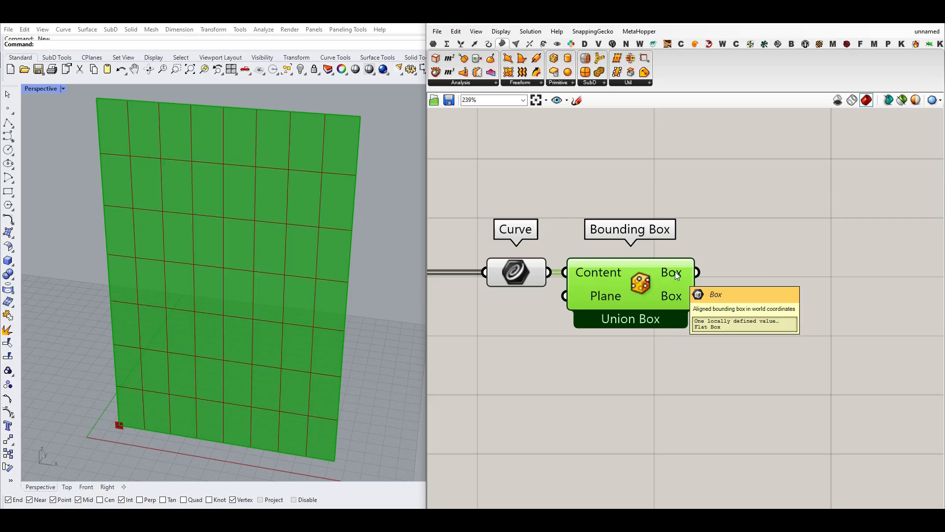
# - Add an Evaluate Surface component, feed the Bounding Box's Box output into its Surface input, and reparameterize that input
pyautogui.scroll(-3, 671, 296)
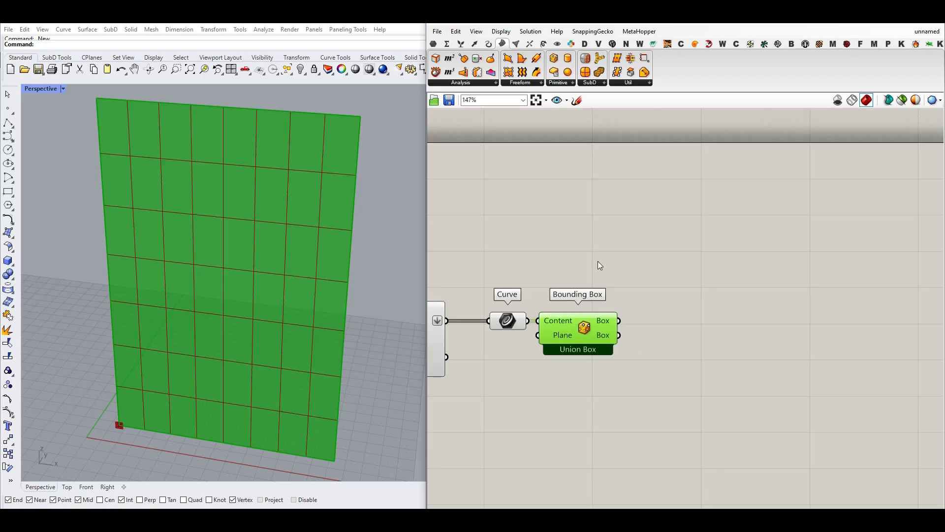
pyautogui.moveTo(487, 62); pyautogui.dragTo(679, 345)
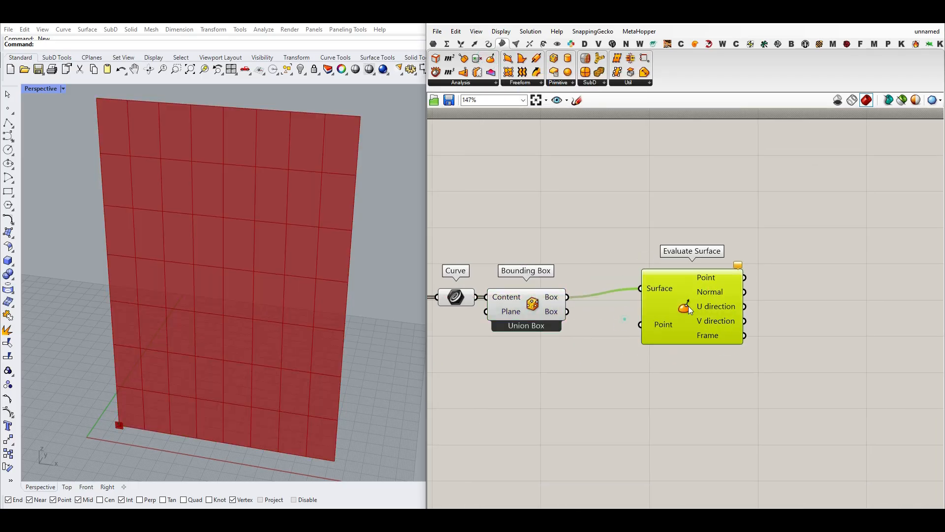
pyautogui.scroll(5, 660, 309)
pyautogui.rightClick(635, 281)
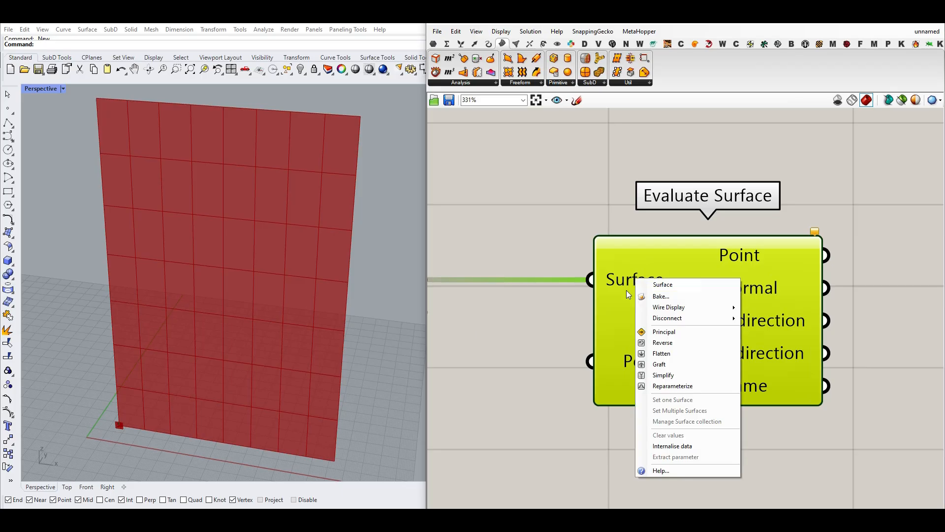
pyautogui.click(703, 388)
pyautogui.scroll(-4, 696, 386)
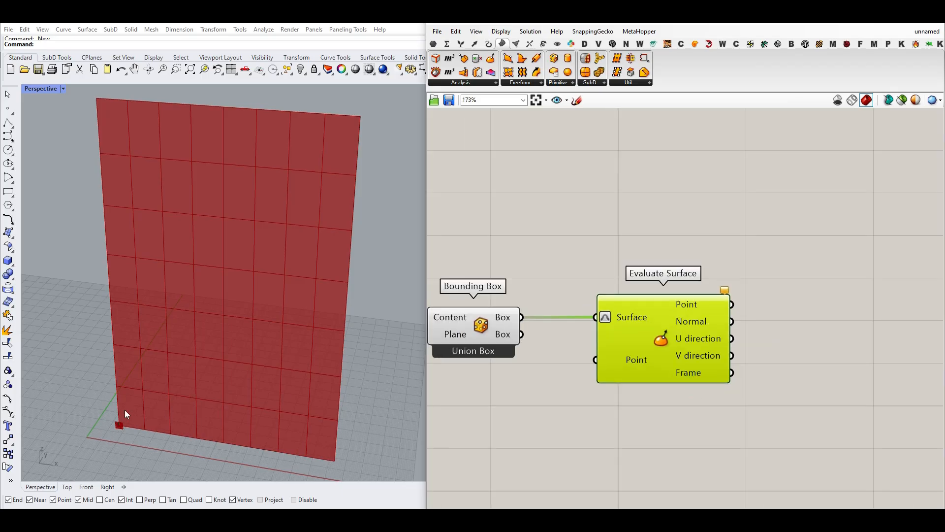
# - Add an MD Slider, connect it to Evaluate Surface's Point input, and set it to 0.22 ; 0.87
pyautogui.moveTo(684, 407); pyautogui.dragTo(749, 365, button='right')
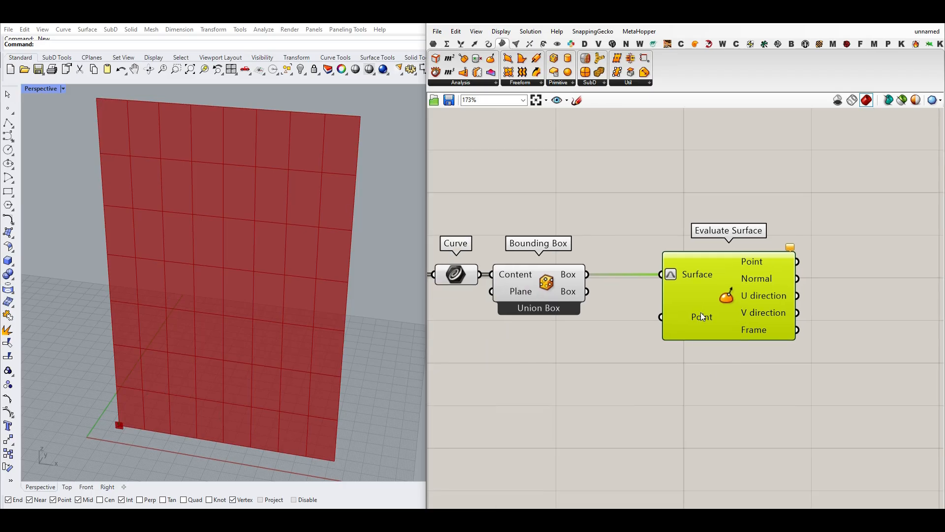
pyautogui.doubleClick(560, 412)
pyautogui.write('md')
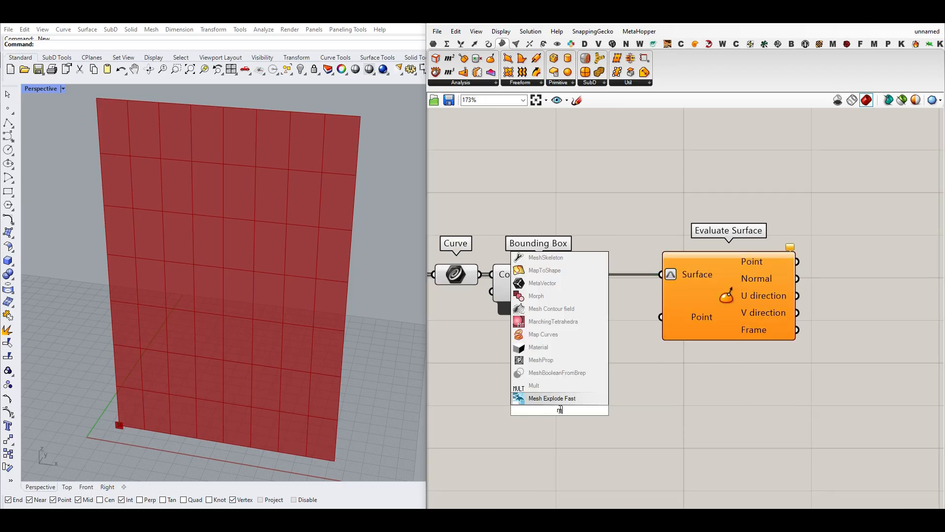
pyautogui.press('Return')
pyautogui.moveTo(648, 409); pyautogui.dragTo(661, 316)
pyautogui.moveTo(560, 409); pyautogui.dragTo(522, 359)
pyautogui.moveTo(663, 347); pyautogui.dragTo(649, 336, button='right')
# - Duplicate the MD Slider, connect the copy to the same Point input as well, and set it to 0.69 ; 0.2
pyautogui.scroll(-2, 649, 334)
pyautogui.moveTo(683, 305); pyautogui.dragTo(722, 306)
pyautogui.moveTo(630, 380); pyautogui.dragTo(685, 313)
pyautogui.click(559, 379)
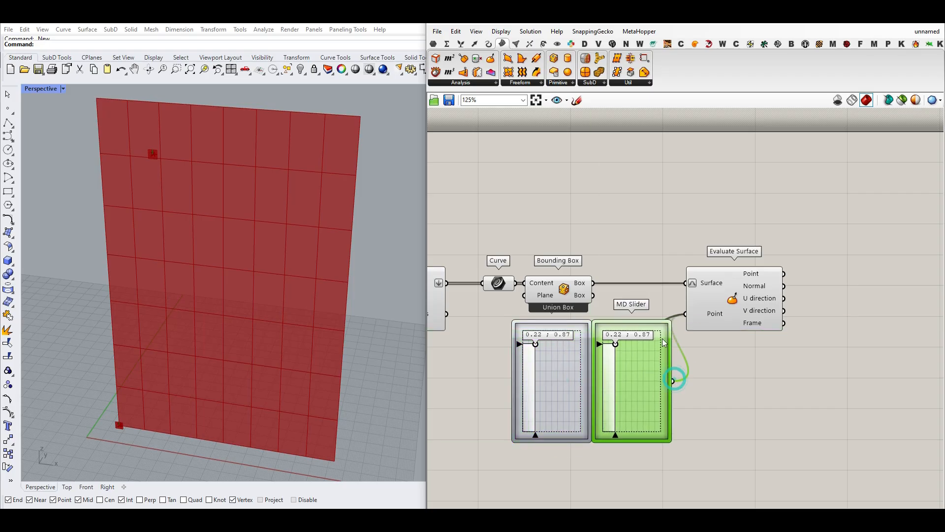
pyautogui.moveTo(615, 344); pyautogui.dragTo(643, 411)
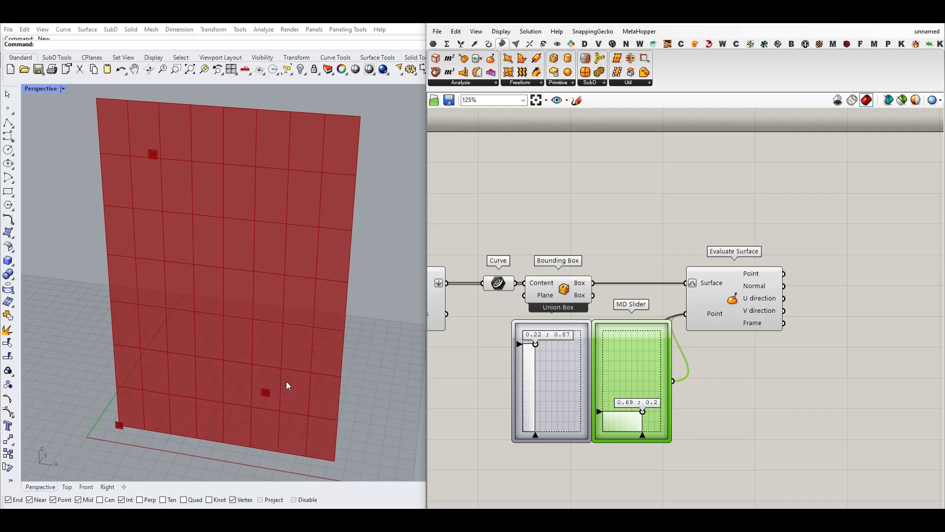
# - Turn off the preview of the Bounding Box component
pyautogui.scroll(3, 246, 325)
pyautogui.rightClick(557, 284)
pyautogui.click(577, 306)
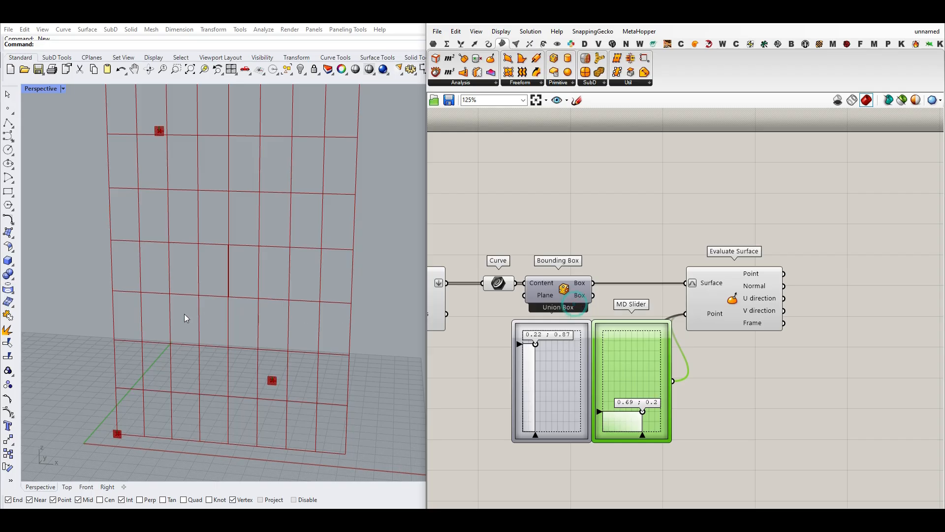
pyautogui.scroll(-3, 197, 327)
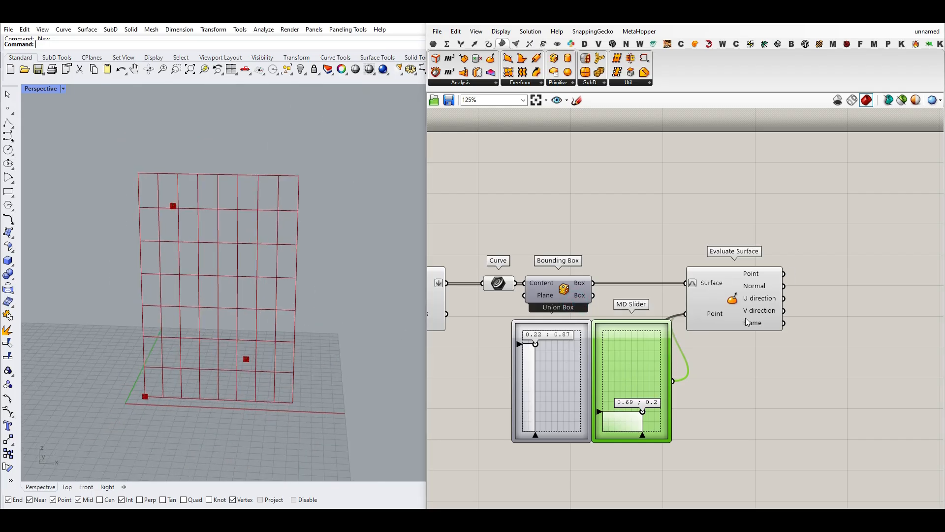
# - Add a Point parameter, connect Evaluate Surface's Point output to it, and turn off the Evaluate Surface preview
pyautogui.click(433, 44)
pyautogui.scroll(2, 835, 301)
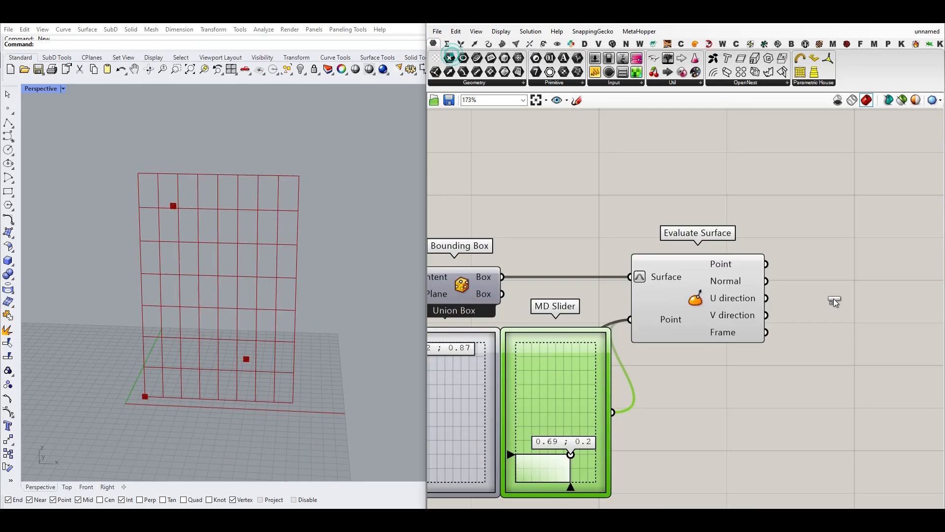
pyautogui.moveTo(835, 302); pyautogui.dragTo(825, 264)
pyautogui.moveTo(765, 263); pyautogui.dragTo(803, 265)
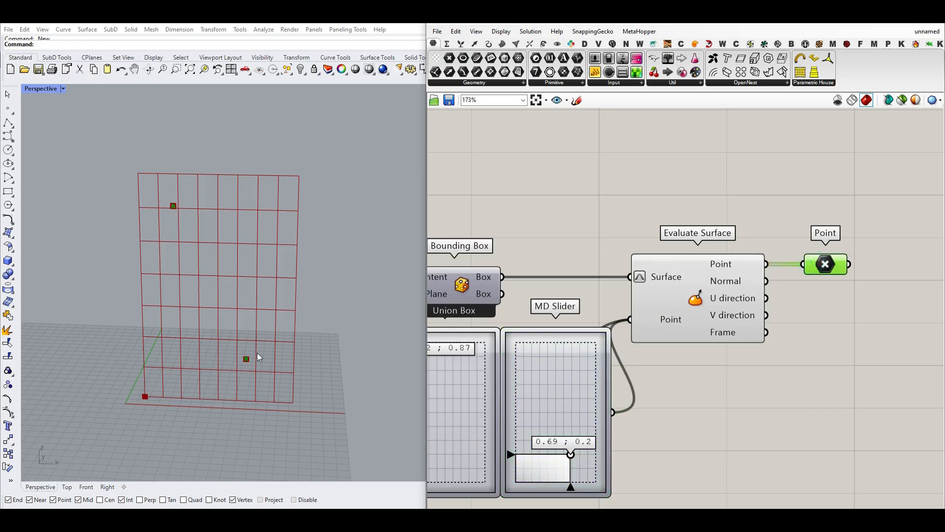
pyautogui.rightClick(695, 298)
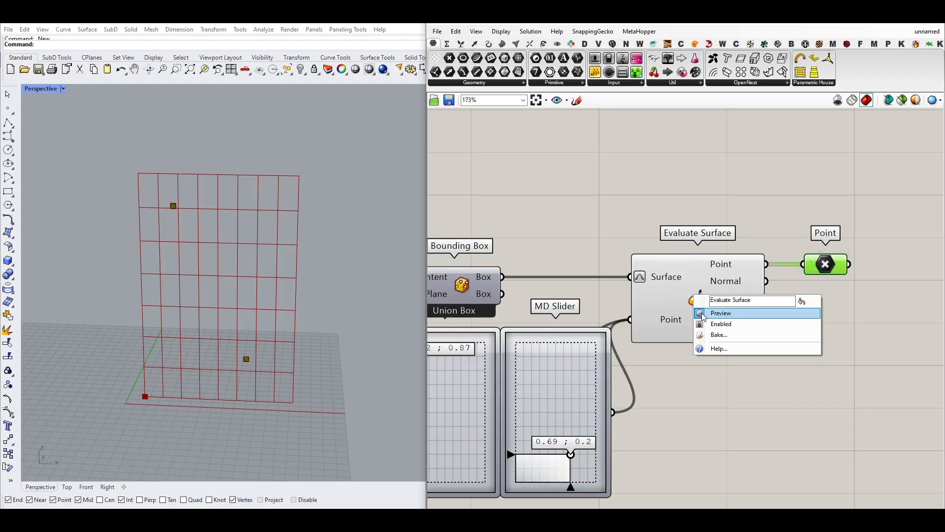
pyautogui.click(701, 313)
# - Add a Polygon Center component, connect the Curve parameter to its Polyline input, and place it below Evaluate Surface
pyautogui.moveTo(595, 370); pyautogui.dragTo(686, 351, button='right')
pyautogui.scroll(-3, 685, 351)
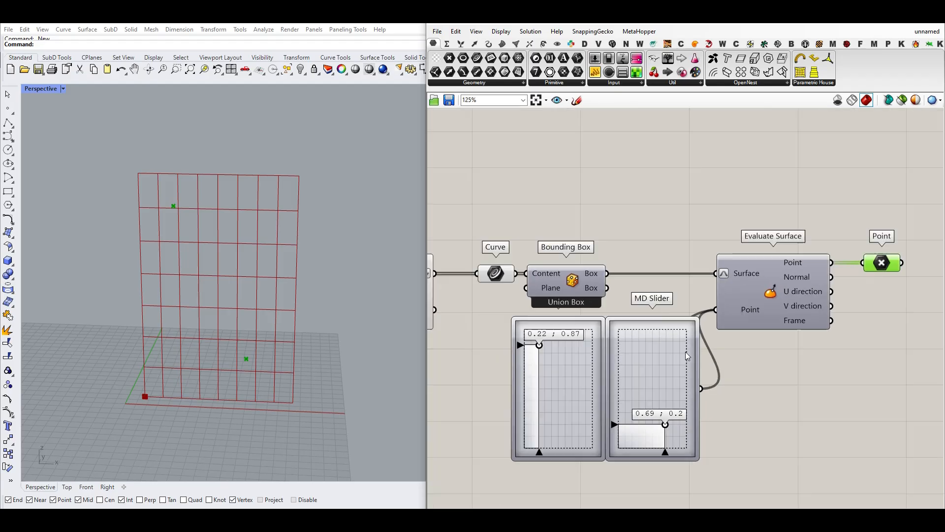
pyautogui.scroll(4, 566, 301)
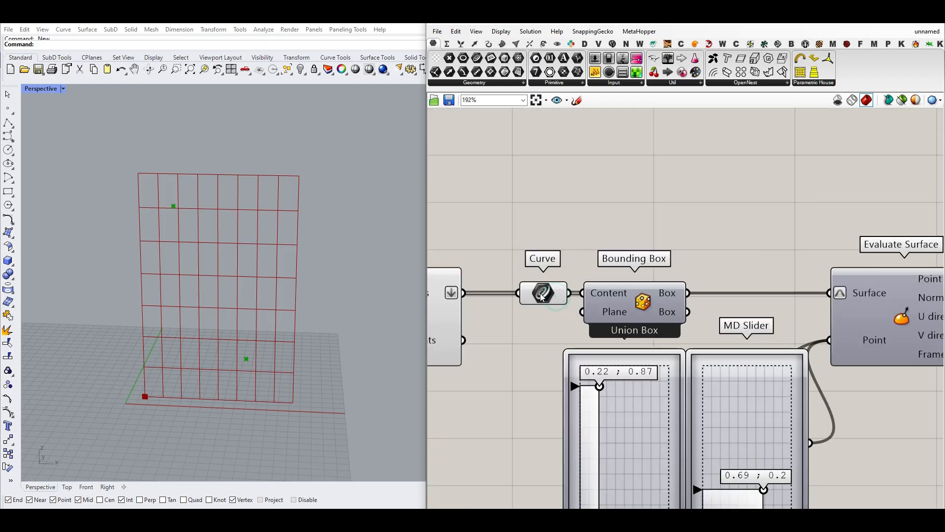
pyautogui.moveTo(544, 295); pyautogui.dragTo(520, 296)
pyautogui.click(488, 45)
pyautogui.moveTo(449, 72); pyautogui.dragTo(596, 191)
pyautogui.moveTo(544, 293); pyautogui.dragTo(536, 190)
pyautogui.scroll(-4, 539, 192)
pyautogui.click(504, 228)
pyautogui.moveTo(505, 228); pyautogui.dragTo(748, 366)
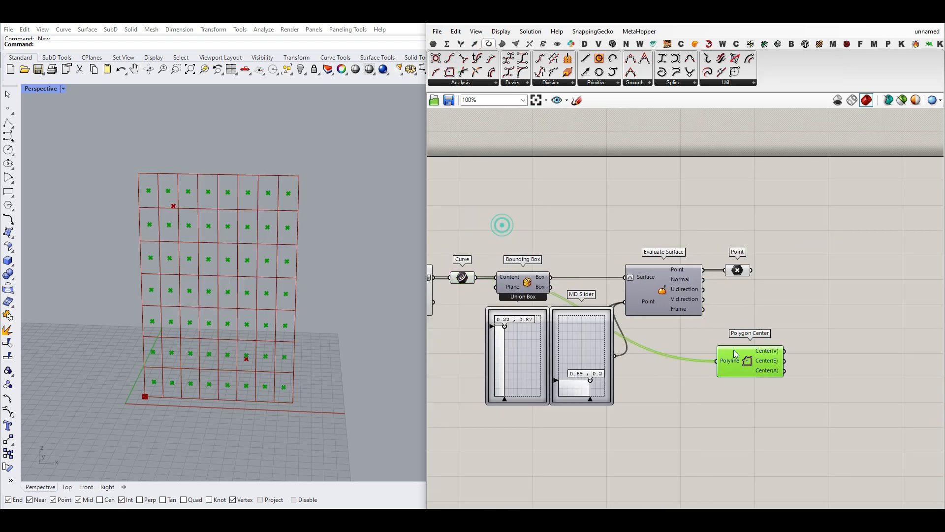
# - Add a Point parameter beside Polygon Center and connect the Center(A) output to it
pyautogui.click(502, 44)
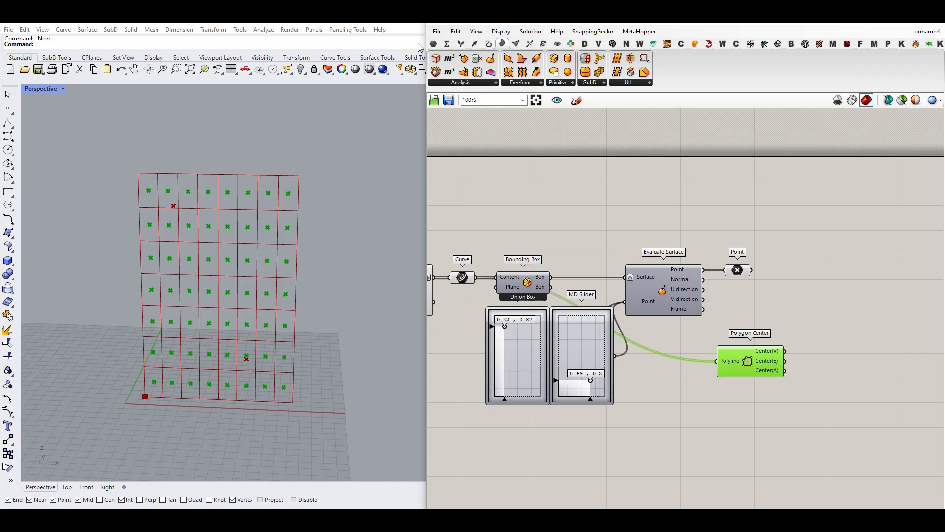
pyautogui.click(433, 44)
pyautogui.click(449, 58)
pyautogui.scroll(3, 769, 336)
pyautogui.click(814, 366)
pyautogui.moveTo(763, 371); pyautogui.dragTo(721, 356)
pyautogui.click(714, 396)
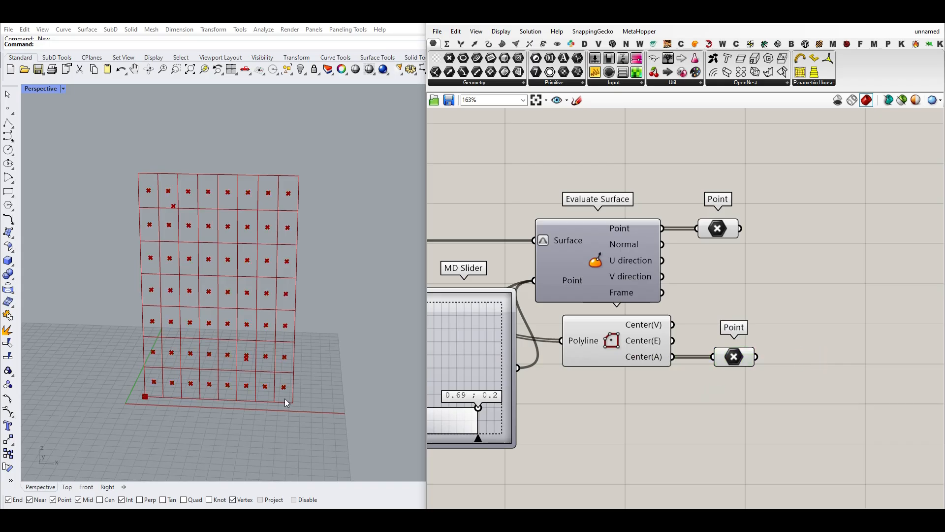
pyautogui.scroll(2, 276, 220)
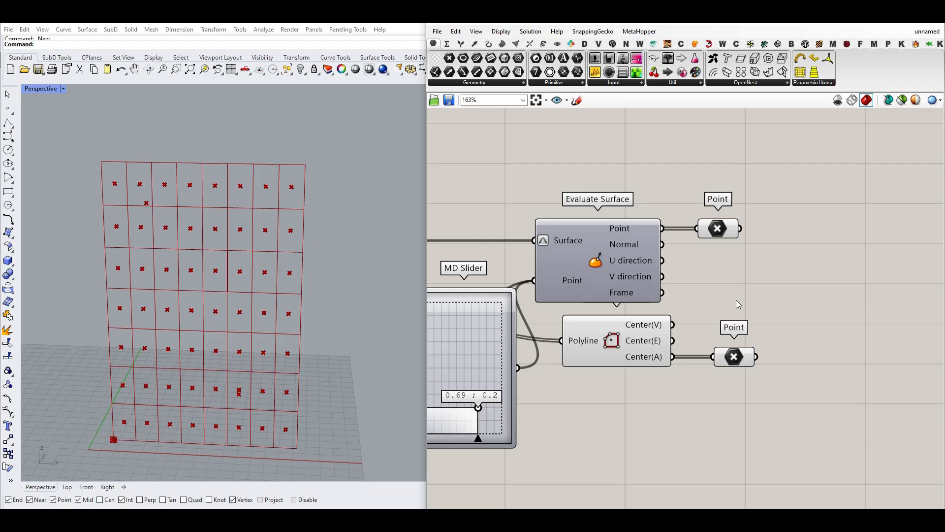
pyautogui.moveTo(736, 362); pyautogui.dragTo(729, 362)
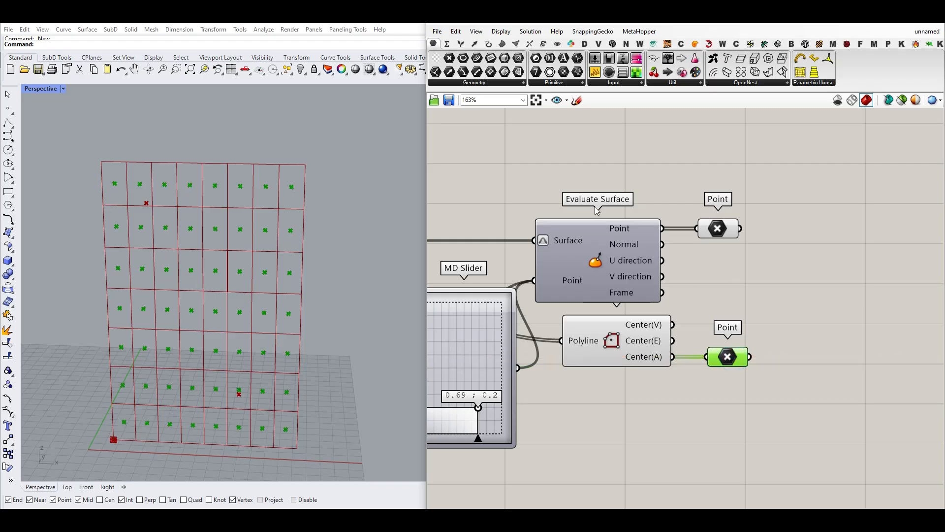
# - Add a Pull Point component and place it beyond the two Point parameters
pyautogui.click(475, 46)
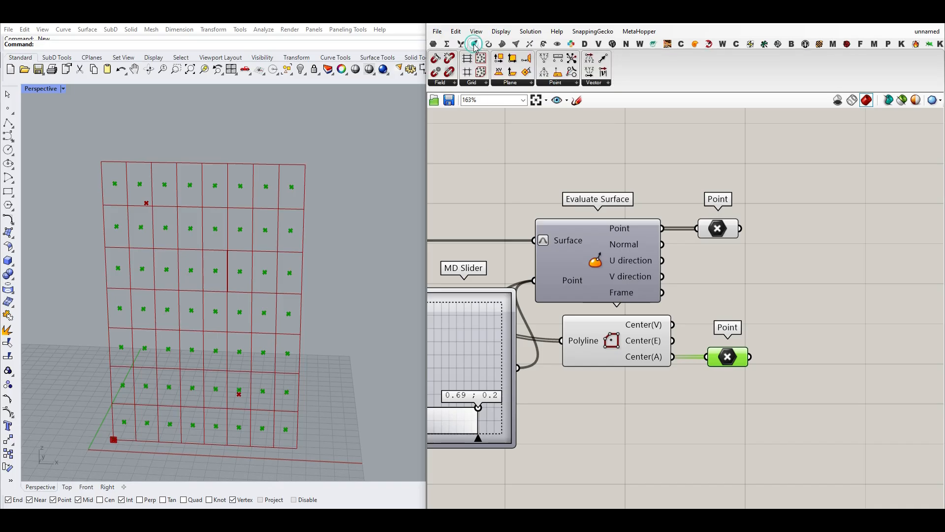
pyautogui.click(569, 83)
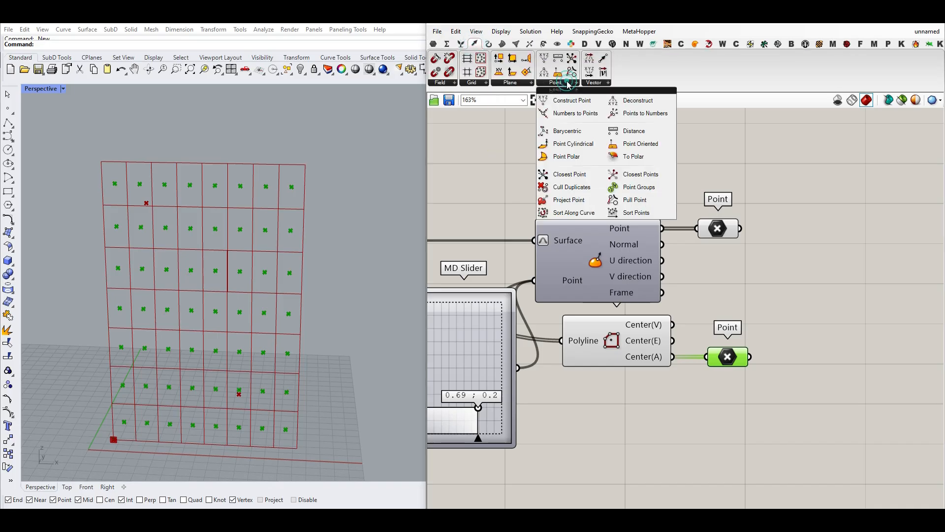
pyautogui.click(636, 199)
pyautogui.click(786, 287)
pyautogui.moveTo(786, 294); pyautogui.dragTo(683, 281, button='right')
pyautogui.moveTo(682, 282); pyautogui.dragTo(750, 278)
pyautogui.click(723, 179)
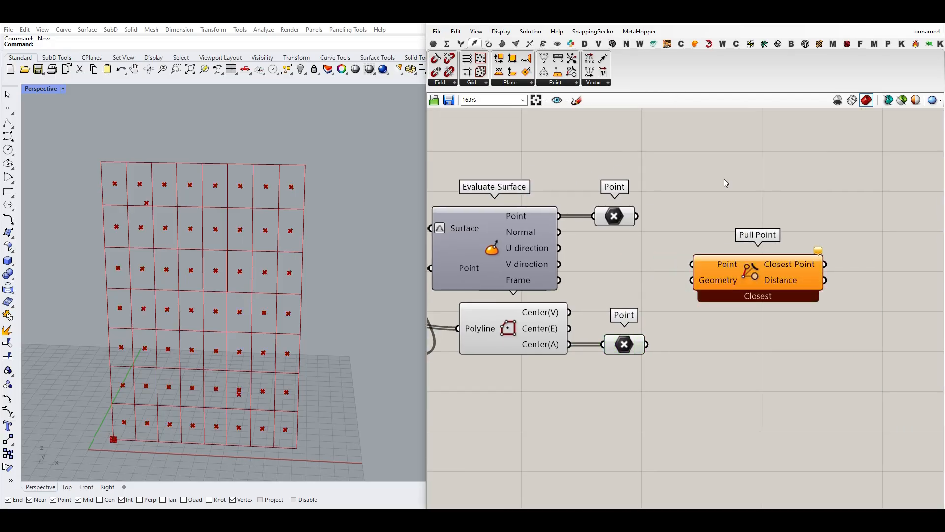
pyautogui.rightClick(752, 280)
pyautogui.click(702, 150)
pyautogui.moveTo(154, 199)
pyautogui.mouseDown()
pyautogui.moveTo(161, 207)
pyautogui.moveTo(151, 198)
pyautogui.mouseUp()
pyautogui.moveTo(241, 388); pyautogui.dragTo(241, 391)
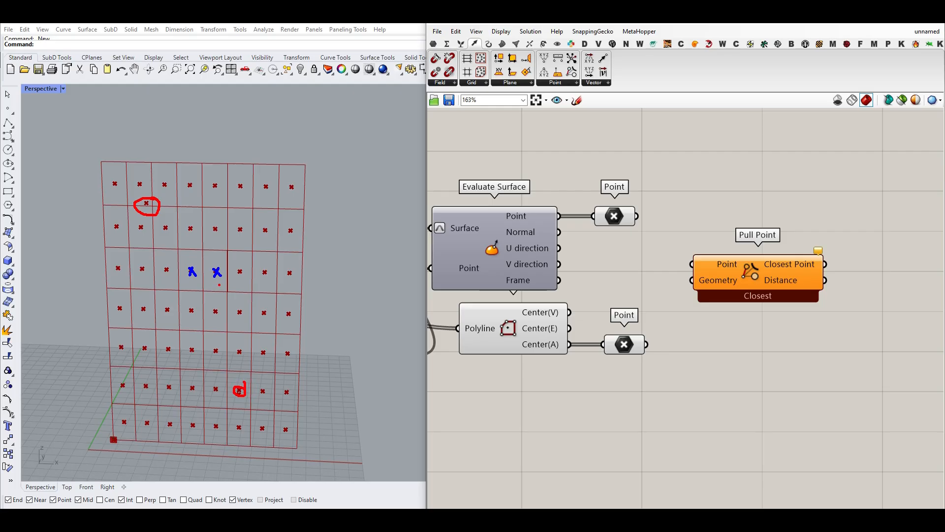
pyautogui.moveTo(154, 213); pyautogui.dragTo(190, 265)
pyautogui.moveTo(154, 230); pyautogui.dragTo(160, 214)
pyautogui.moveTo(237, 339)
pyautogui.mouseDown()
pyautogui.moveTo(244, 382)
pyautogui.moveTo(253, 372)
pyautogui.mouseUp()
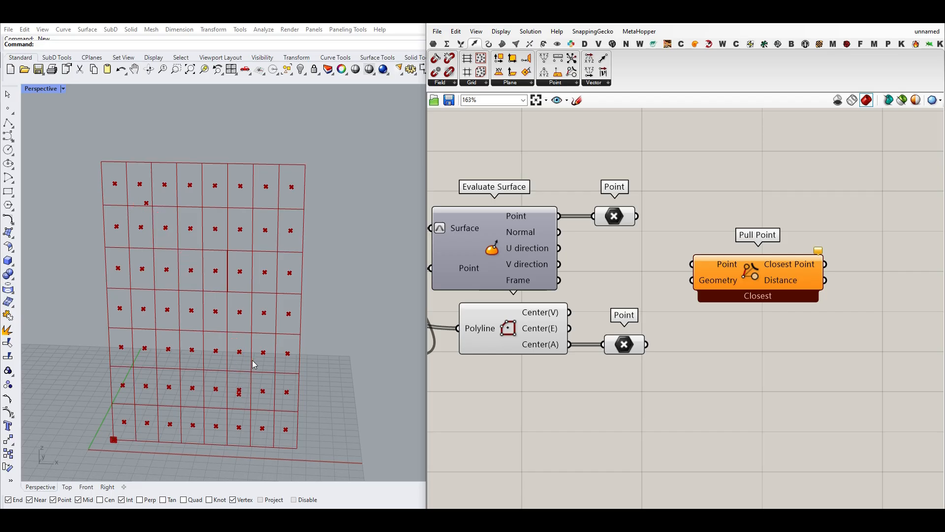
# - Connect the Point parameter holding the polygon centers to Pull Point's Point input
pyautogui.click(632, 343)
pyautogui.moveTo(651, 346); pyautogui.dragTo(694, 264)
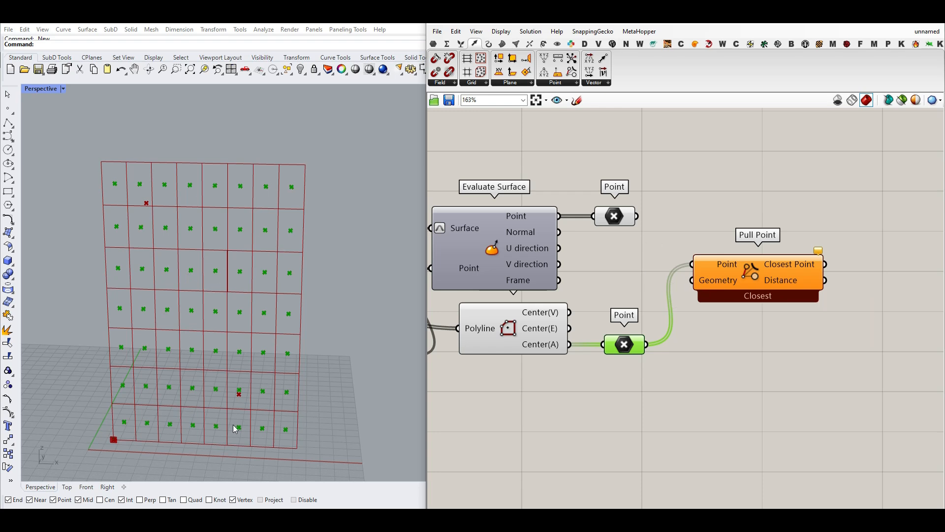
# - Connect the Point parameter holding the attractor points to Pull Point's Geometry input
pyautogui.click(614, 216)
pyautogui.moveTo(638, 216); pyautogui.dragTo(693, 280)
pyautogui.click(743, 279)
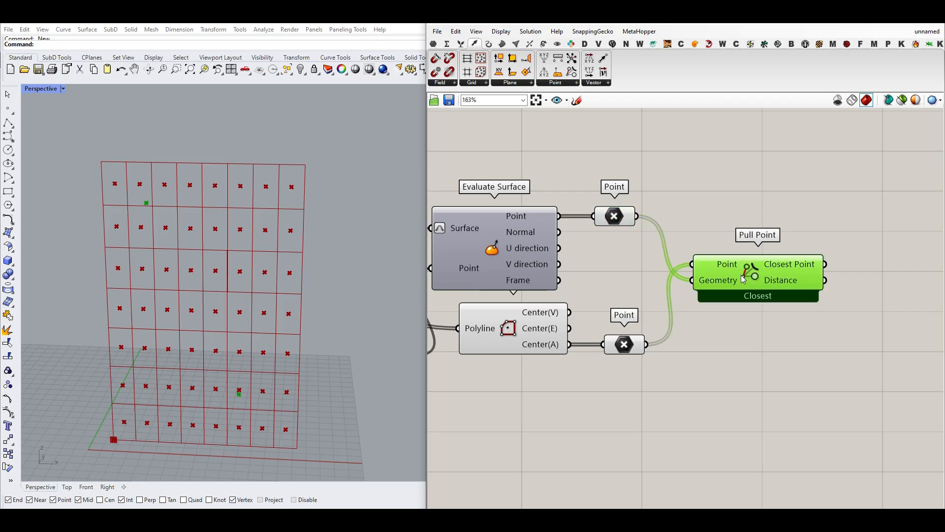
# - Add a Line component, connecting the cell-center Point parameter to Start Point and Pull Point's Closest Point output to End Point
pyautogui.moveTo(829, 313); pyautogui.dragTo(725, 314, button='right')
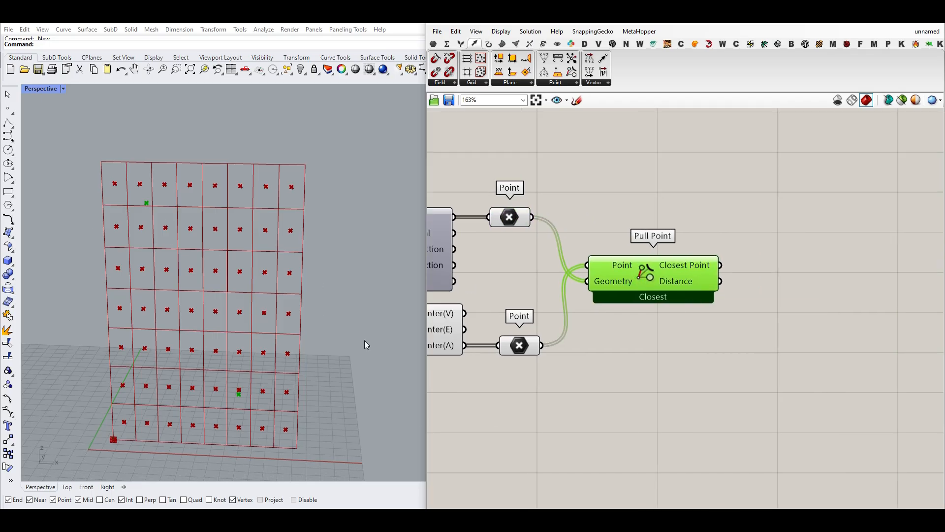
pyautogui.click(487, 44)
pyautogui.moveTo(584, 59); pyautogui.dragTo(725, 354)
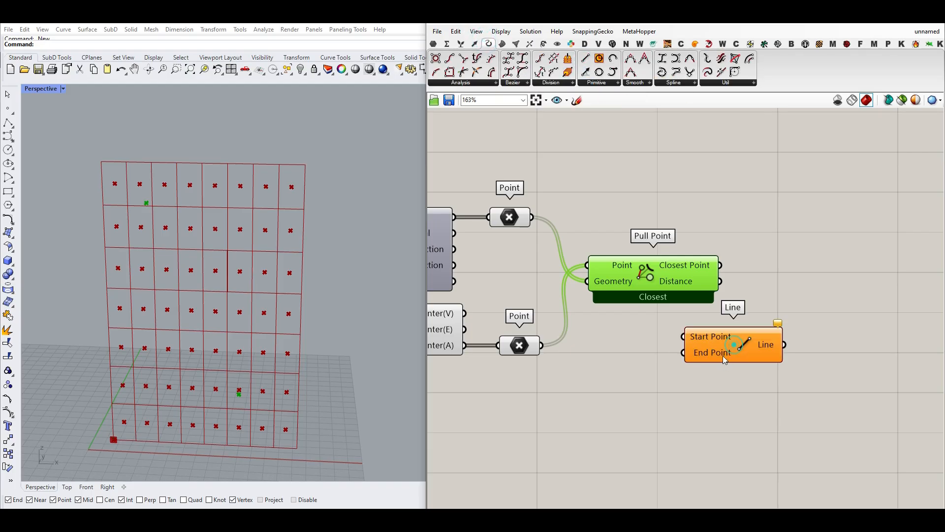
pyautogui.click(511, 354)
pyautogui.moveTo(541, 345)
pyautogui.mouseDown()
pyautogui.moveTo(683, 337)
pyautogui.moveTo(761, 362)
pyautogui.mouseUp()
pyautogui.moveTo(720, 265); pyautogui.dragTo(735, 362)
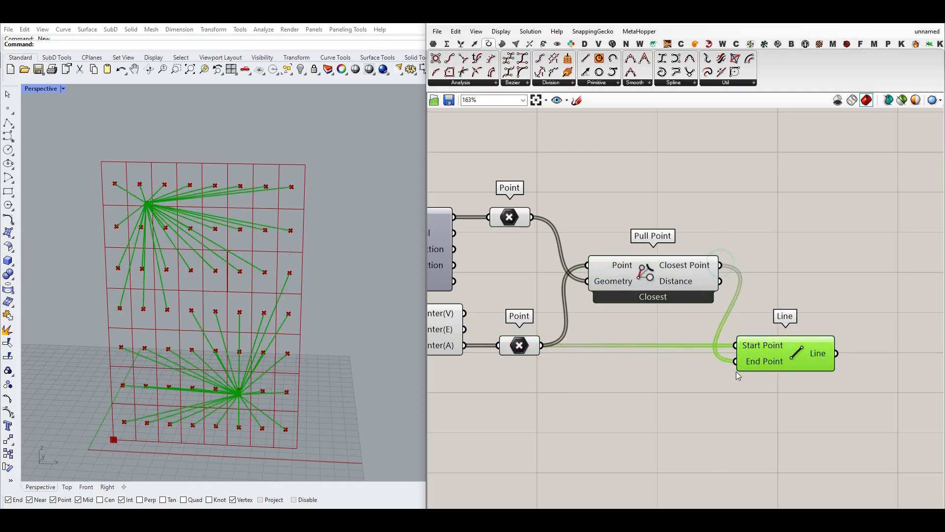
# - Move both attractor points toward the middle of the panel by adjusting the two MD Sliders
pyautogui.scroll(-3, 561, 340)
pyautogui.moveTo(541, 345); pyautogui.dragTo(695, 343, button='right')
pyautogui.scroll(5, 674, 409)
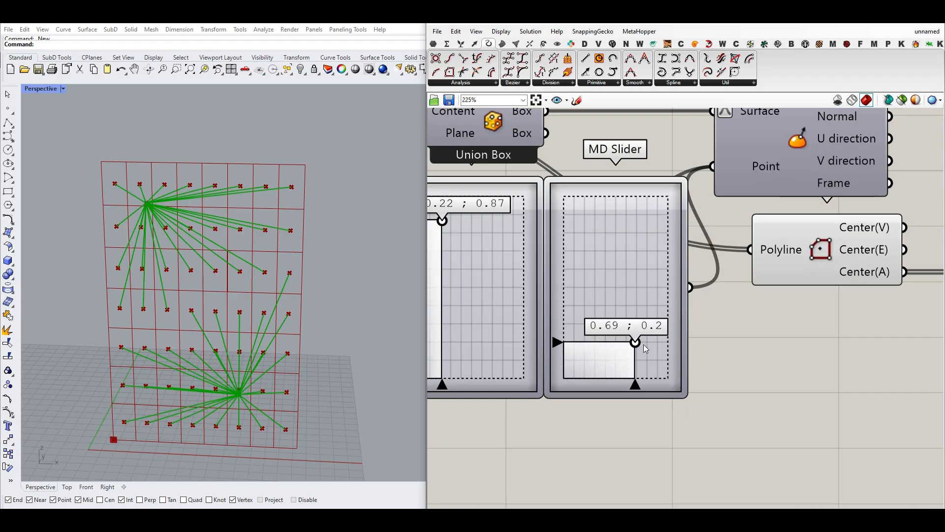
pyautogui.moveTo(643, 344); pyautogui.dragTo(622, 321)
pyautogui.moveTo(443, 222)
pyautogui.mouseDown()
pyautogui.moveTo(470, 255)
pyautogui.moveTo(456, 228)
pyautogui.moveTo(454, 241)
pyautogui.moveTo(450, 232)
pyautogui.mouseUp()
# - Delete the Line component that joins the cell centers to their closest attractors
pyautogui.scroll(-5, 711, 270)
pyautogui.scroll(5, 745, 316)
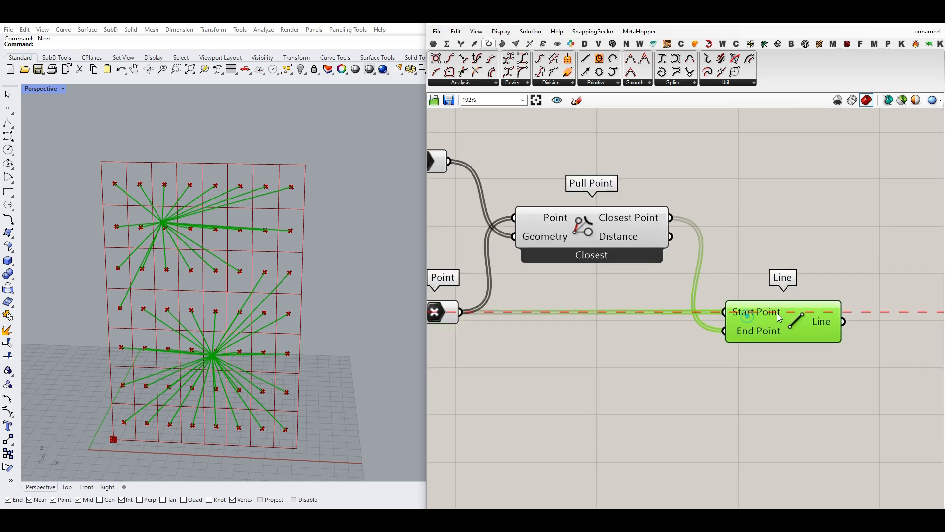
pyautogui.moveTo(778, 317); pyautogui.dragTo(766, 317)
pyautogui.press('Delete')
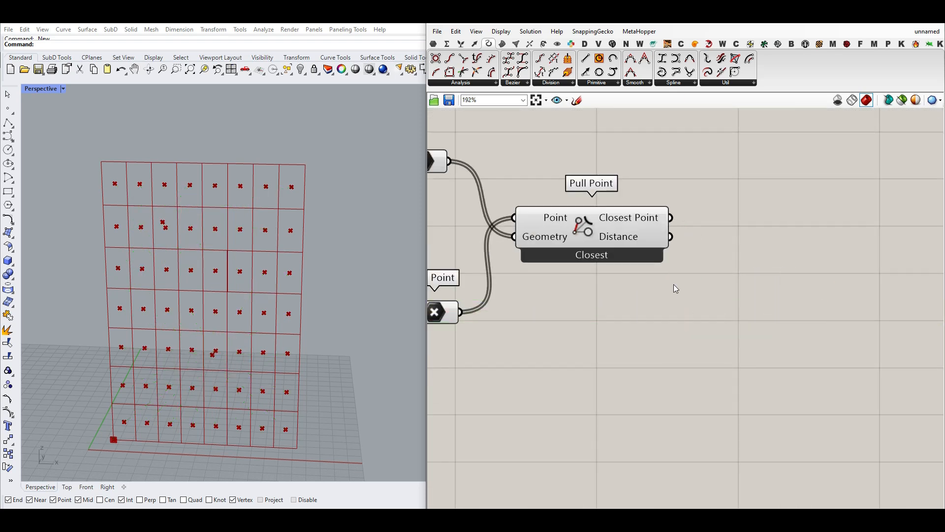
# - Add a Number parameter beside Pull Point, connect the Distance output to it, and remove the stray Curve parameter
pyautogui.click(433, 43)
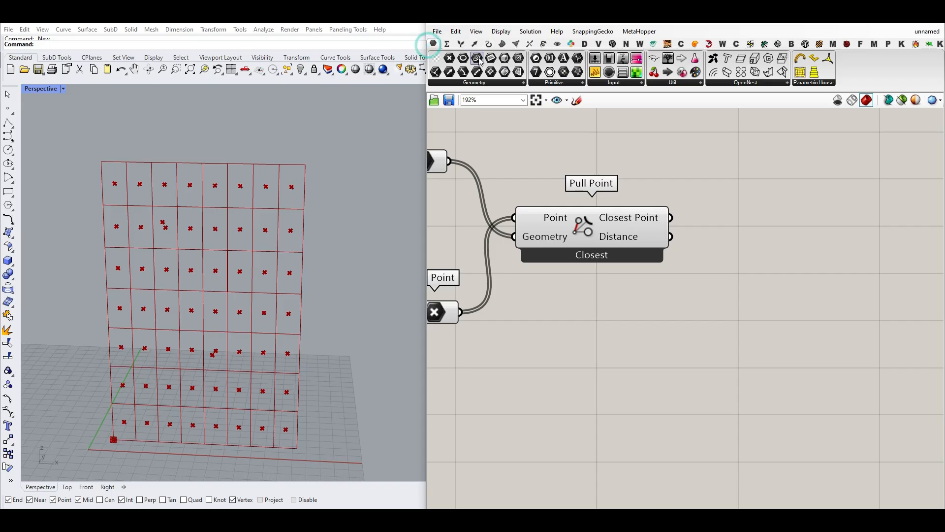
pyautogui.moveTo(477, 59); pyautogui.dragTo(720, 290)
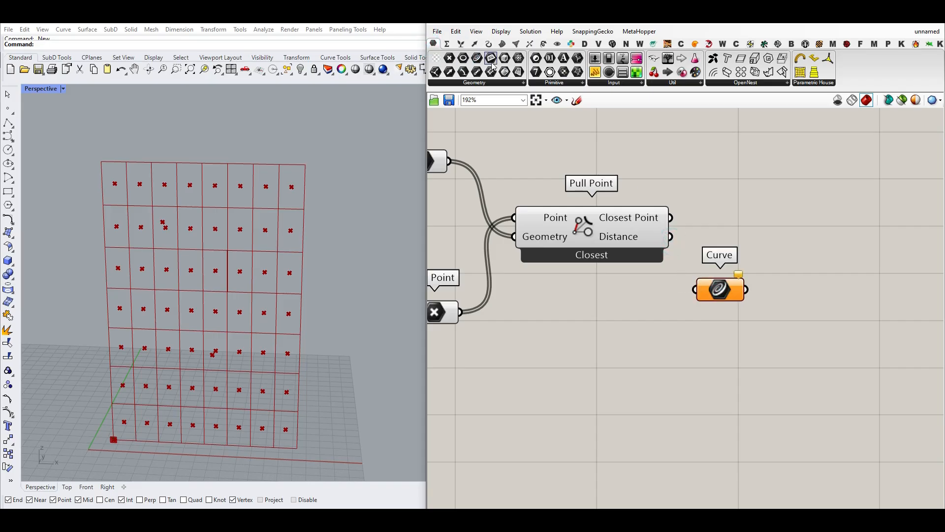
pyautogui.moveTo(550, 58); pyautogui.dragTo(737, 250)
pyautogui.moveTo(670, 236); pyautogui.dragTo(733, 323)
pyautogui.click(720, 289)
pyautogui.press('Delete')
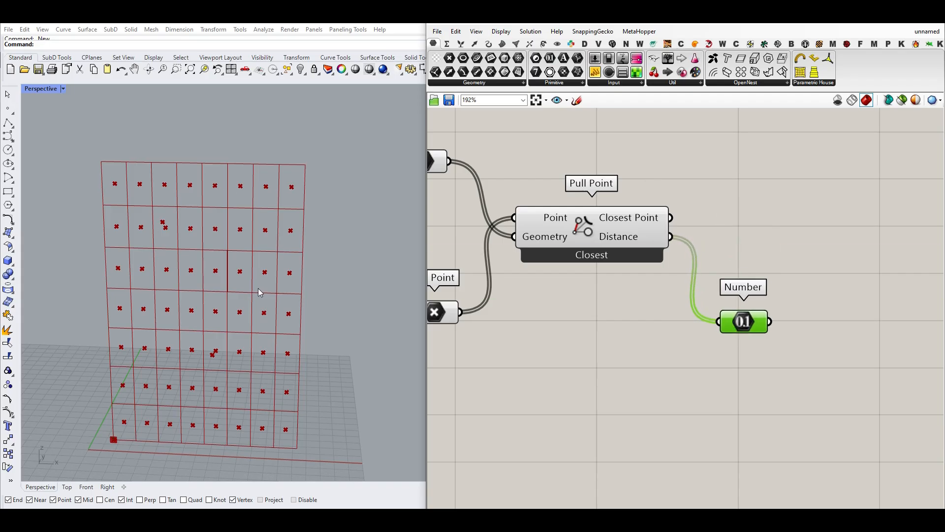
# - Add a Text Tag component, connecting the cell-center Point parameter to Location and the Number parameter to Text
pyautogui.click(558, 43)
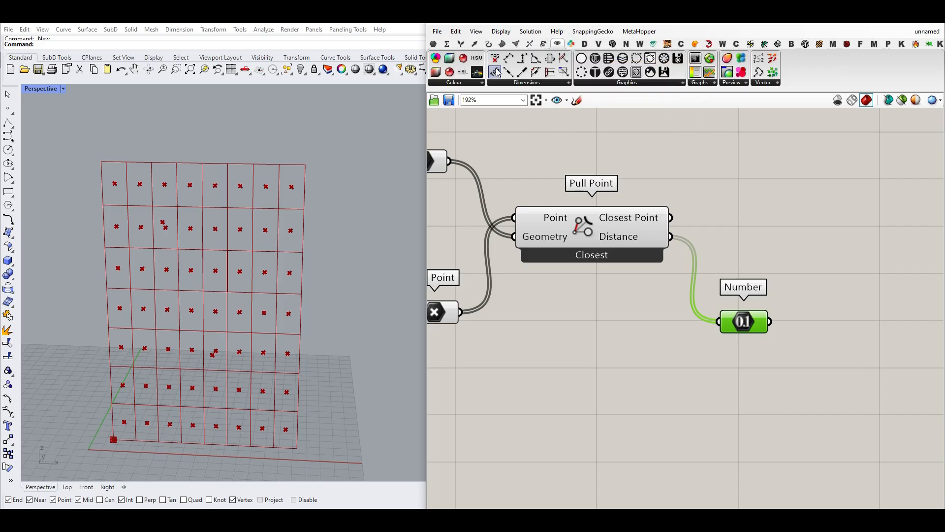
pyautogui.moveTo(495, 60); pyautogui.dragTo(576, 334)
pyautogui.click(449, 313)
pyautogui.moveTo(460, 313); pyautogui.dragTo(538, 318)
pyautogui.moveTo(588, 341); pyautogui.dragTo(863, 320)
pyautogui.moveTo(770, 322); pyautogui.dragTo(813, 316)
# - Bake the Text Tag distance labels into the Rhino model
pyautogui.rightClick(873, 311)
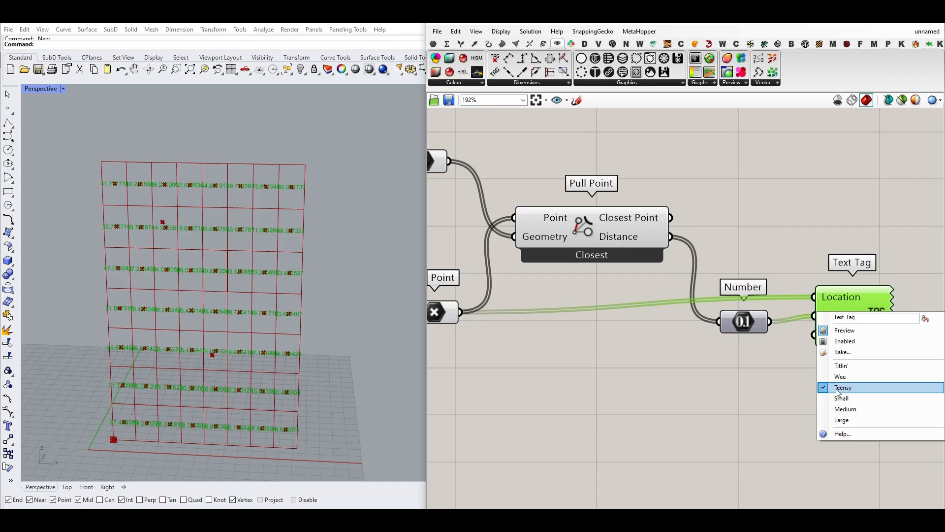
pyautogui.click(777, 375)
pyautogui.rightClick(866, 316)
pyautogui.click(842, 422)
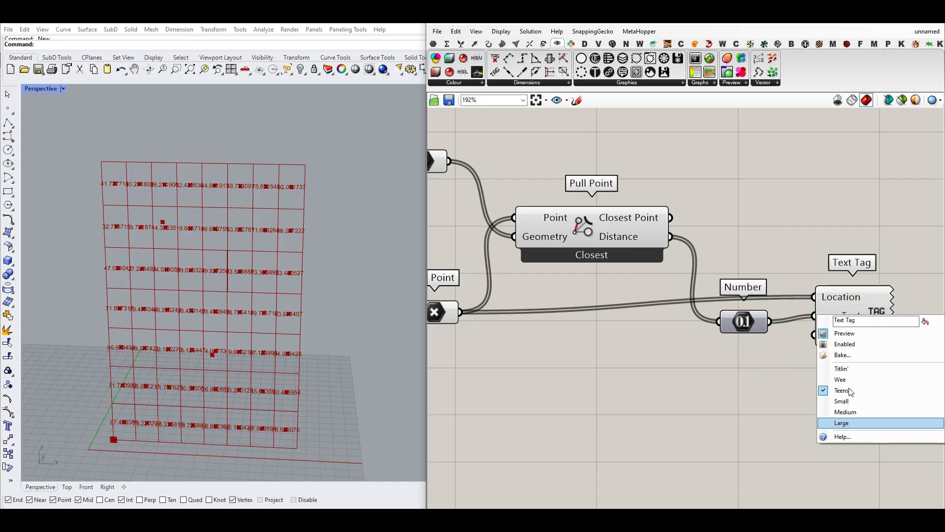
pyautogui.click(841, 355)
pyautogui.click(846, 445)
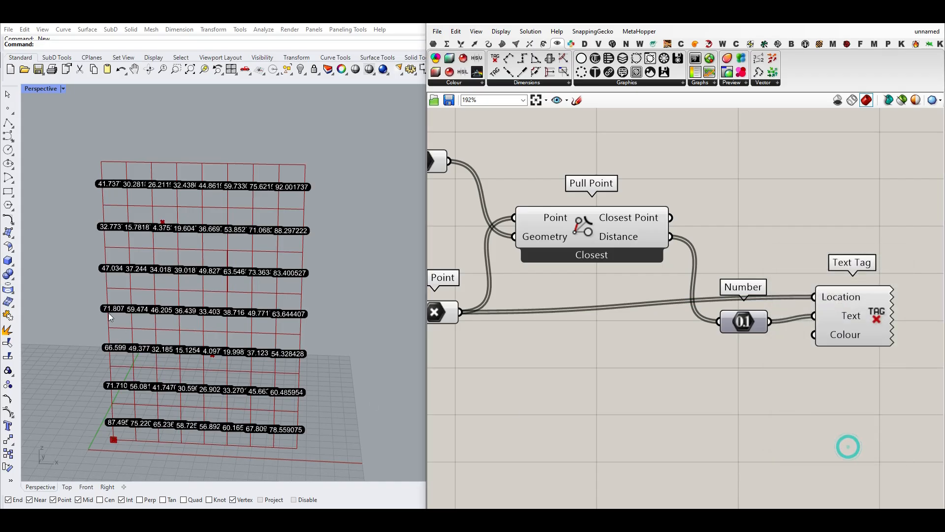
# - Delete the baked distance labels from the Rhino model and remove the Text Tag component
pyautogui.scroll(5, 133, 224)
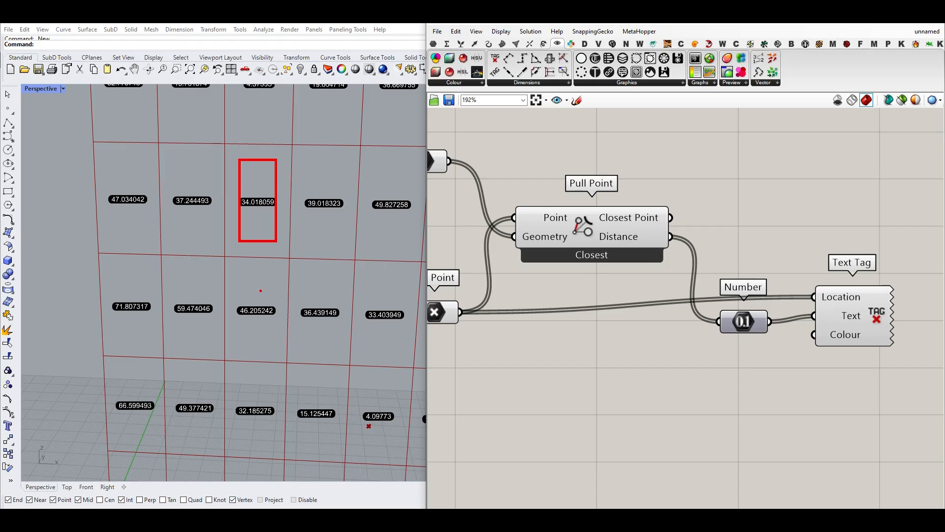
pyautogui.scroll(-5, 256, 292)
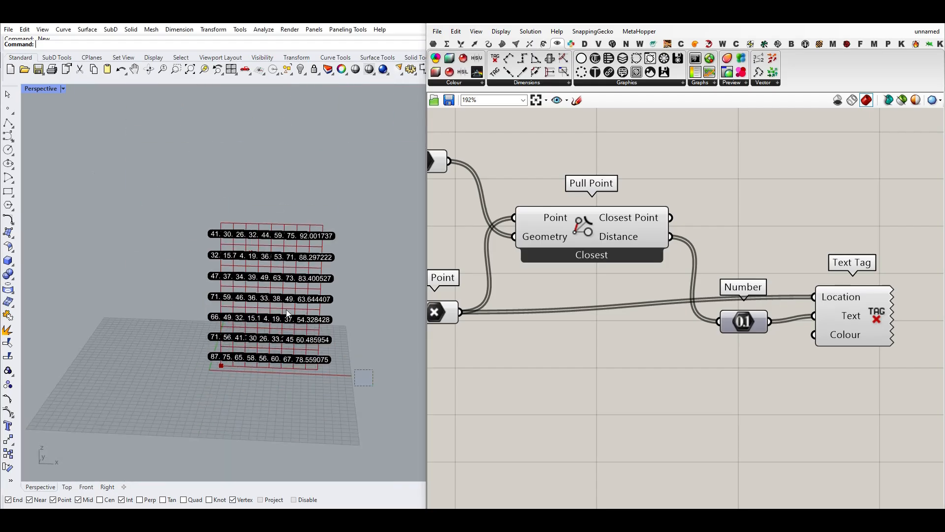
pyautogui.moveTo(286, 309); pyautogui.dragTo(228, 225)
pyautogui.press('Delete')
pyautogui.click(849, 312)
pyautogui.press('Delete')
# - Restore the deleted Number parameter and place it in line with Pull Point's Distance output
pyautogui.moveTo(808, 353); pyautogui.dragTo(699, 289)
pyautogui.press('Delete')
pyautogui.hotkey('ctrl', 'z')
pyautogui.moveTo(738, 324); pyautogui.dragTo(733, 244)
pyautogui.click(707, 306)
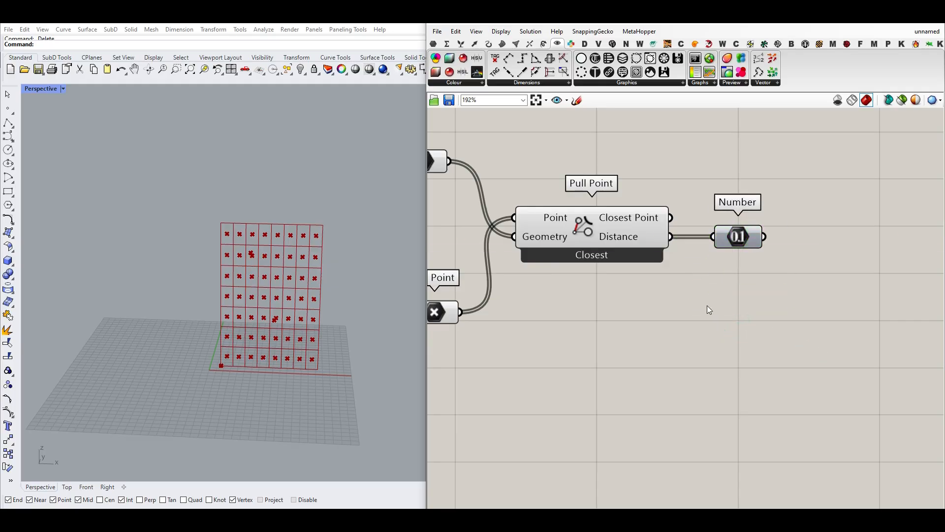
# - Turn off the previews of Polygon Center and the Point parameter holding the cell centers
pyautogui.scroll(5, 212, 307)
pyautogui.rightClick(458, 310)
pyautogui.click(463, 325)
pyautogui.scroll(-2, 498, 320)
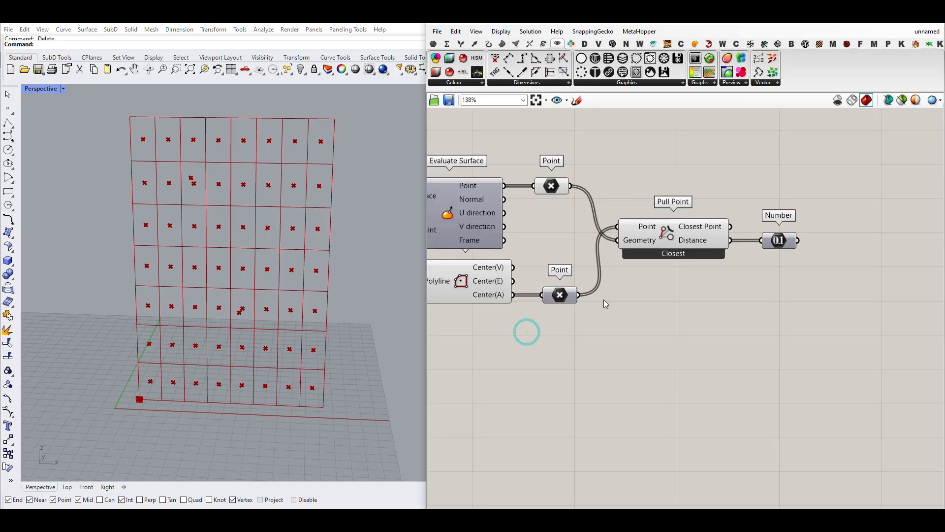
pyautogui.click(650, 324)
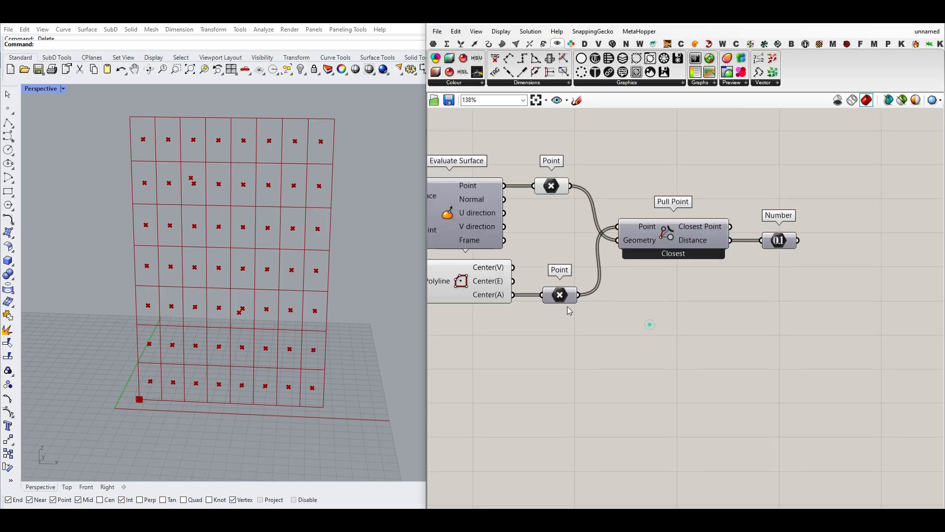
pyautogui.moveTo(516, 285); pyautogui.dragTo(539, 285, button='right')
pyautogui.rightClick(478, 279)
pyautogui.click(488, 296)
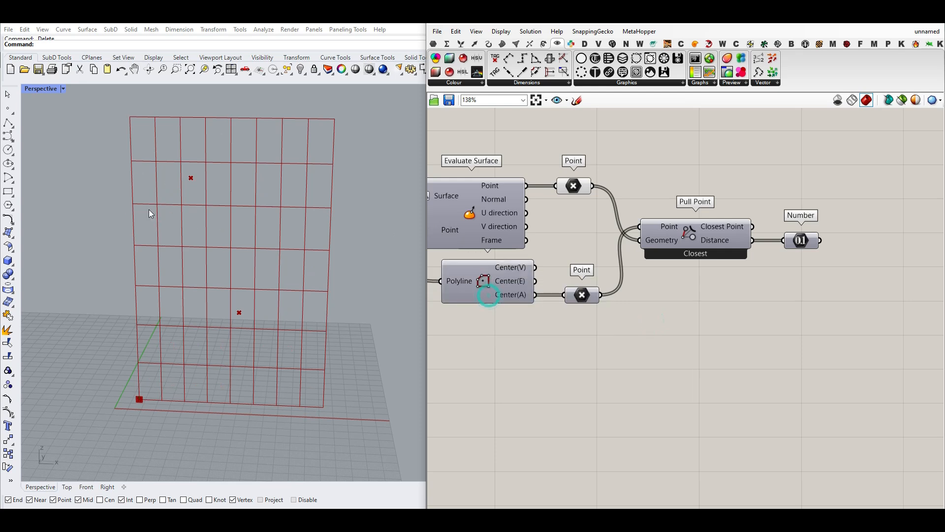
pyautogui.scroll(3, 147, 369)
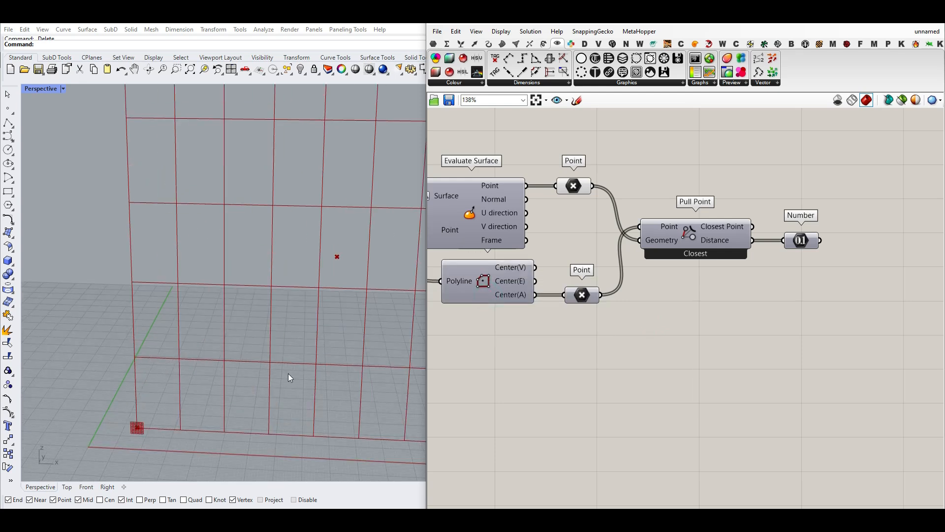